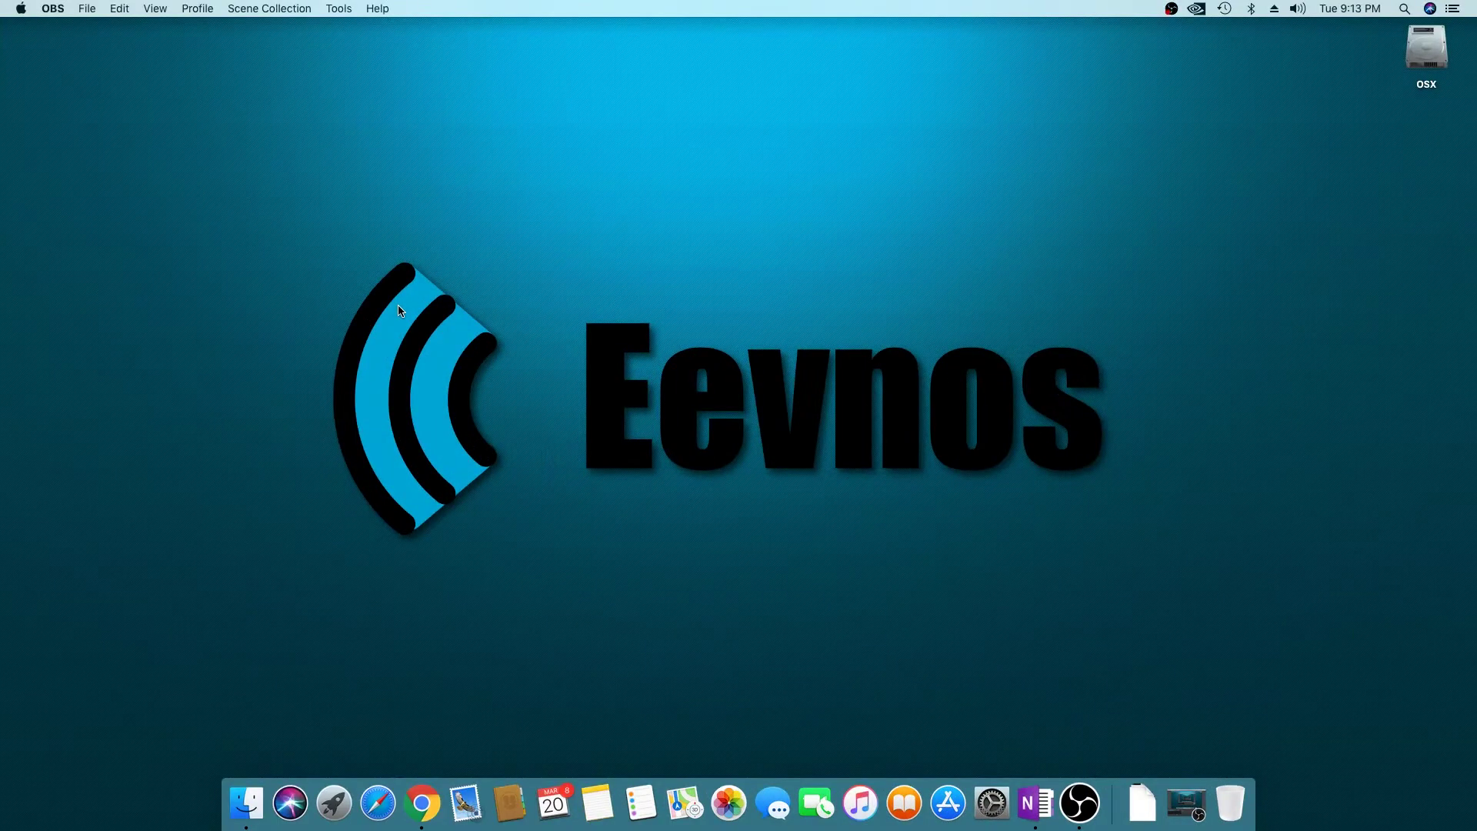
Step: Bring up Spotlight Search on the macOS desktop to launch an app
{"action": "key", "text": "super+space"}
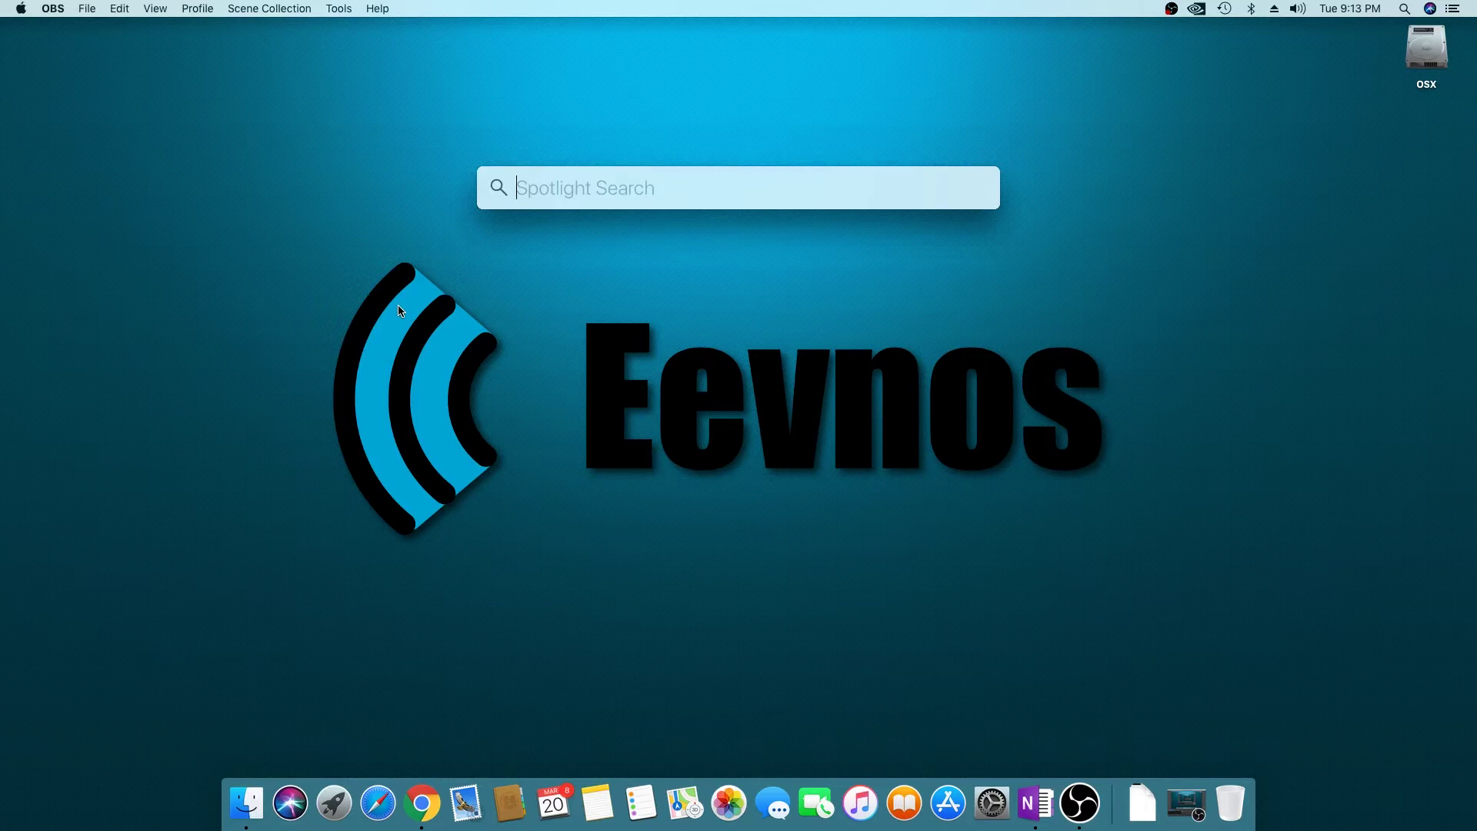
{"action": "type", "text": "ai"}
Step: Launch AirDroid, sign in, and select the ONEPLUS A5010 phone, checking its Backup options
{"action": "key", "text": "Return"}
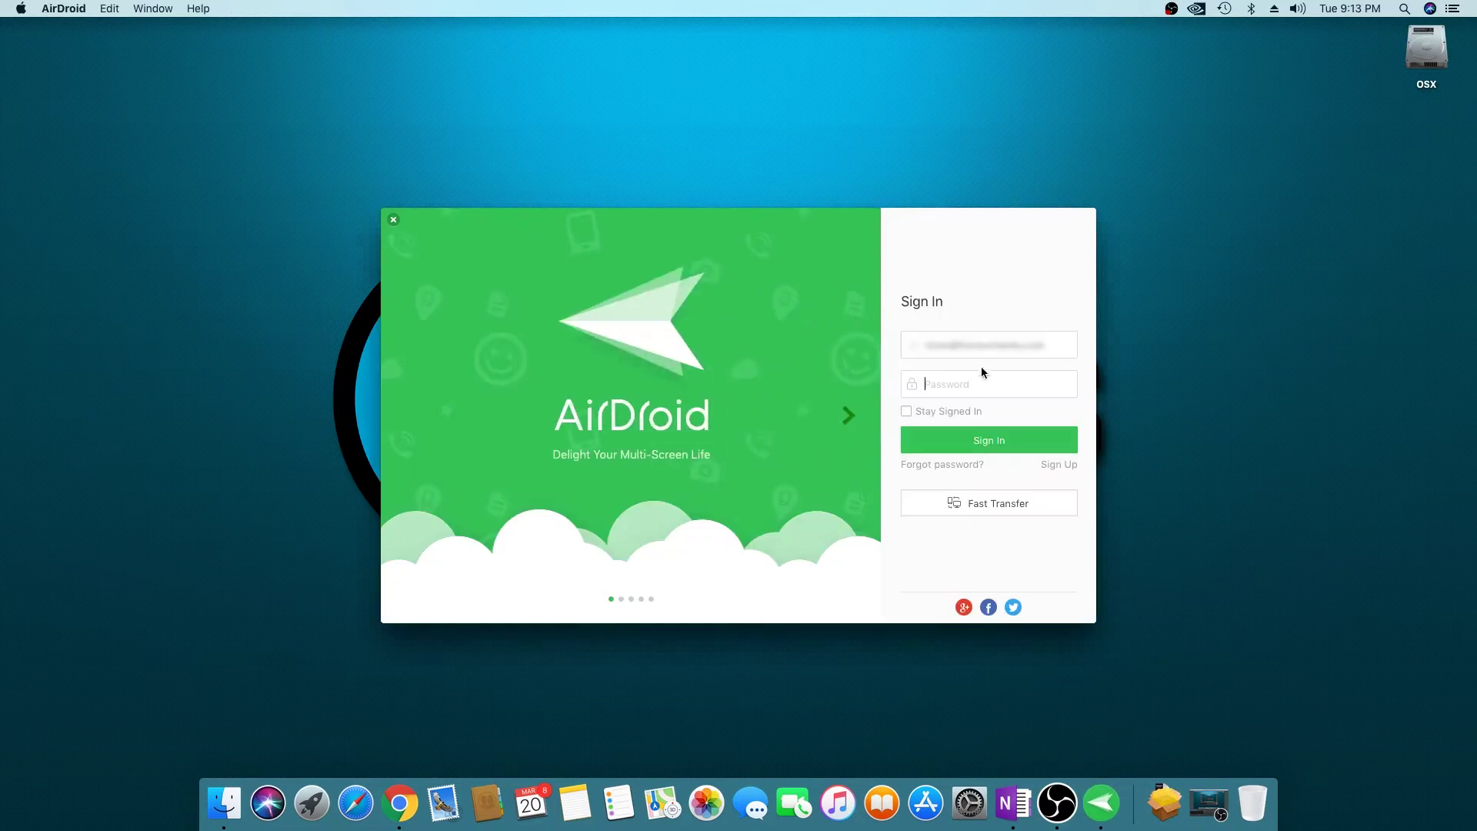
{"action": "type", "text": "******"}
{"action": "key", "text": "Return"}
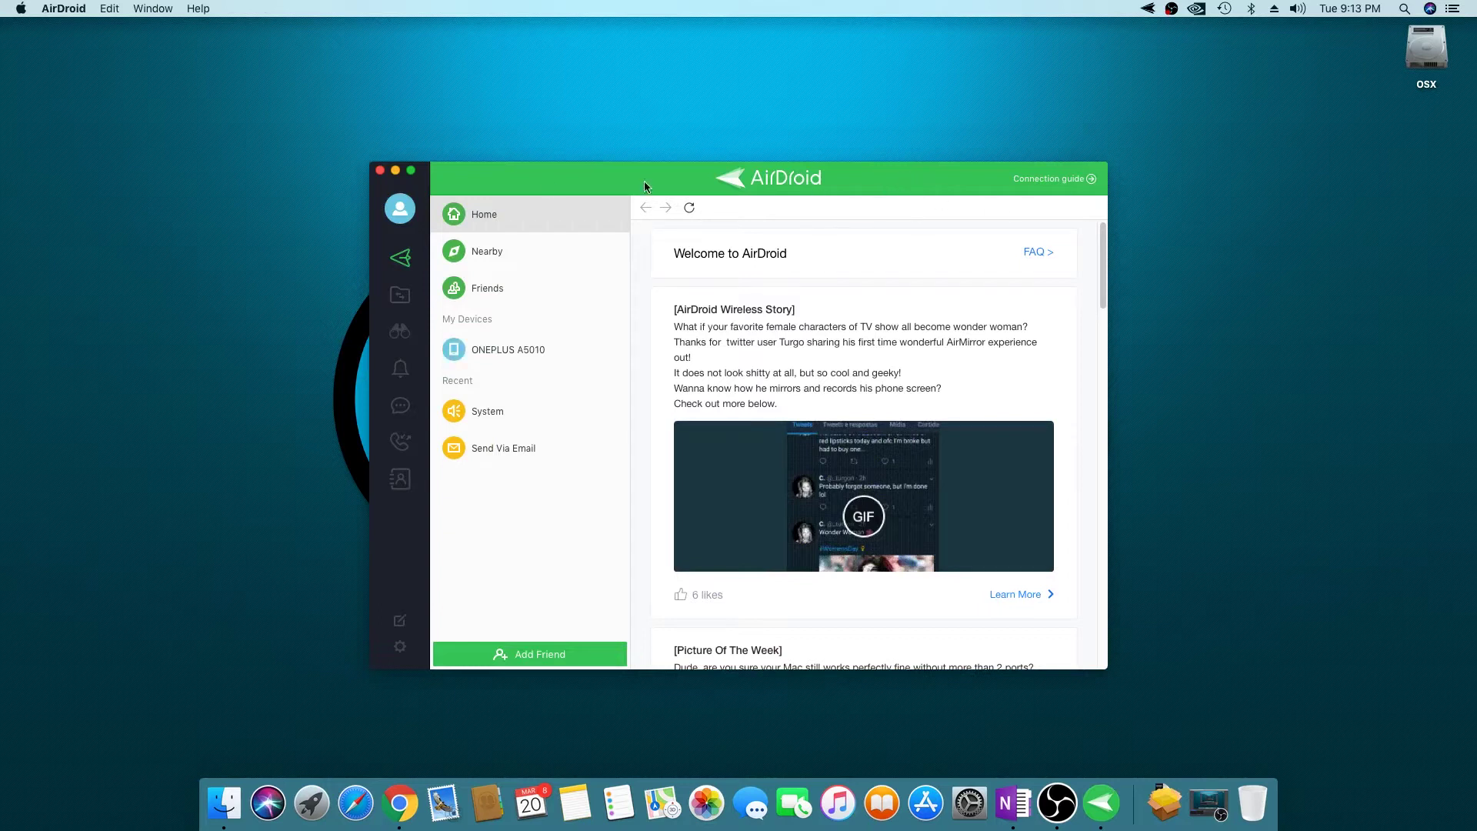
{"action": "left_click", "coordinate": [517, 352]}
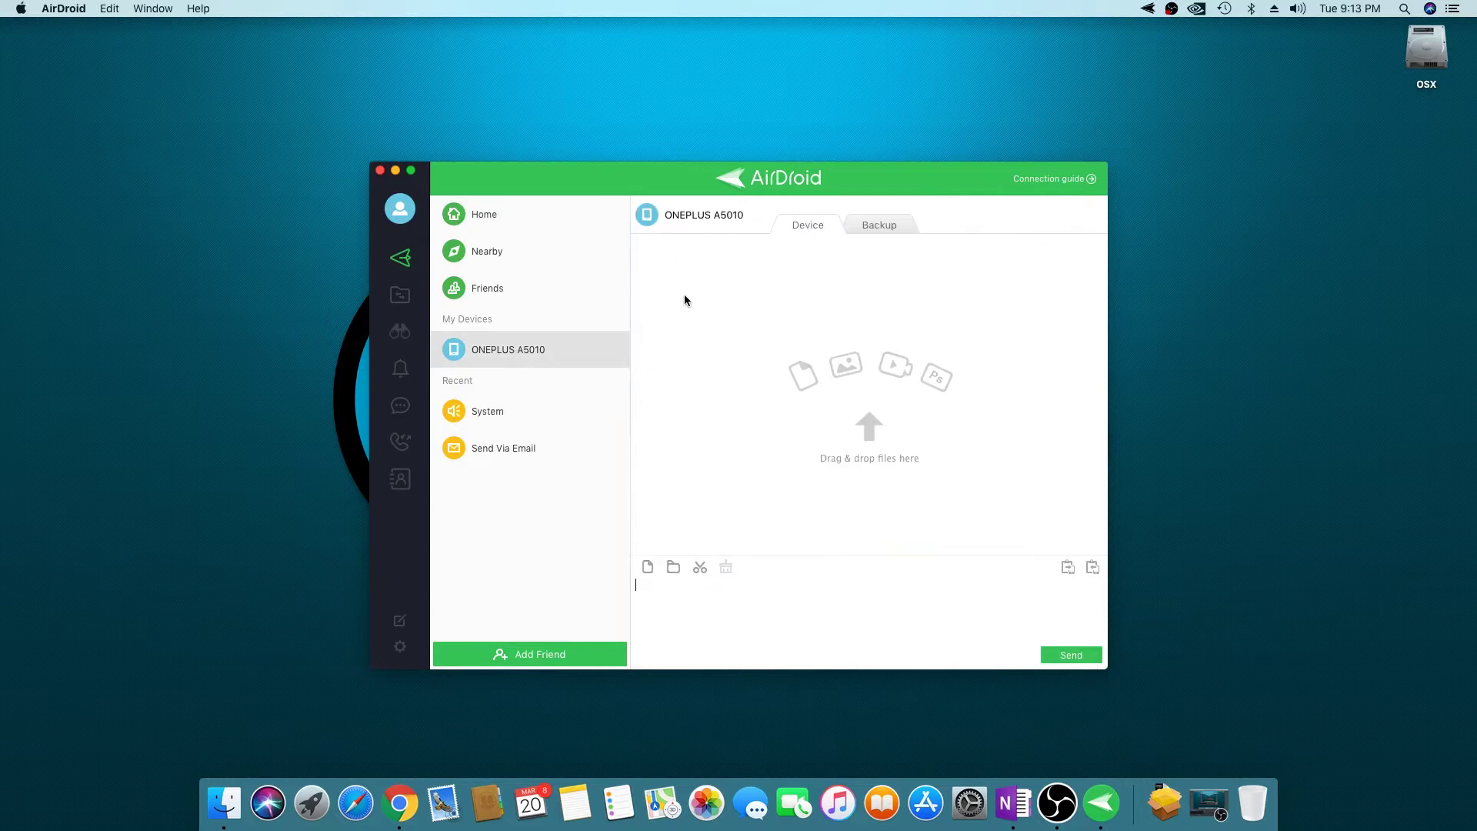
{"action": "left_click", "coordinate": [874, 230]}
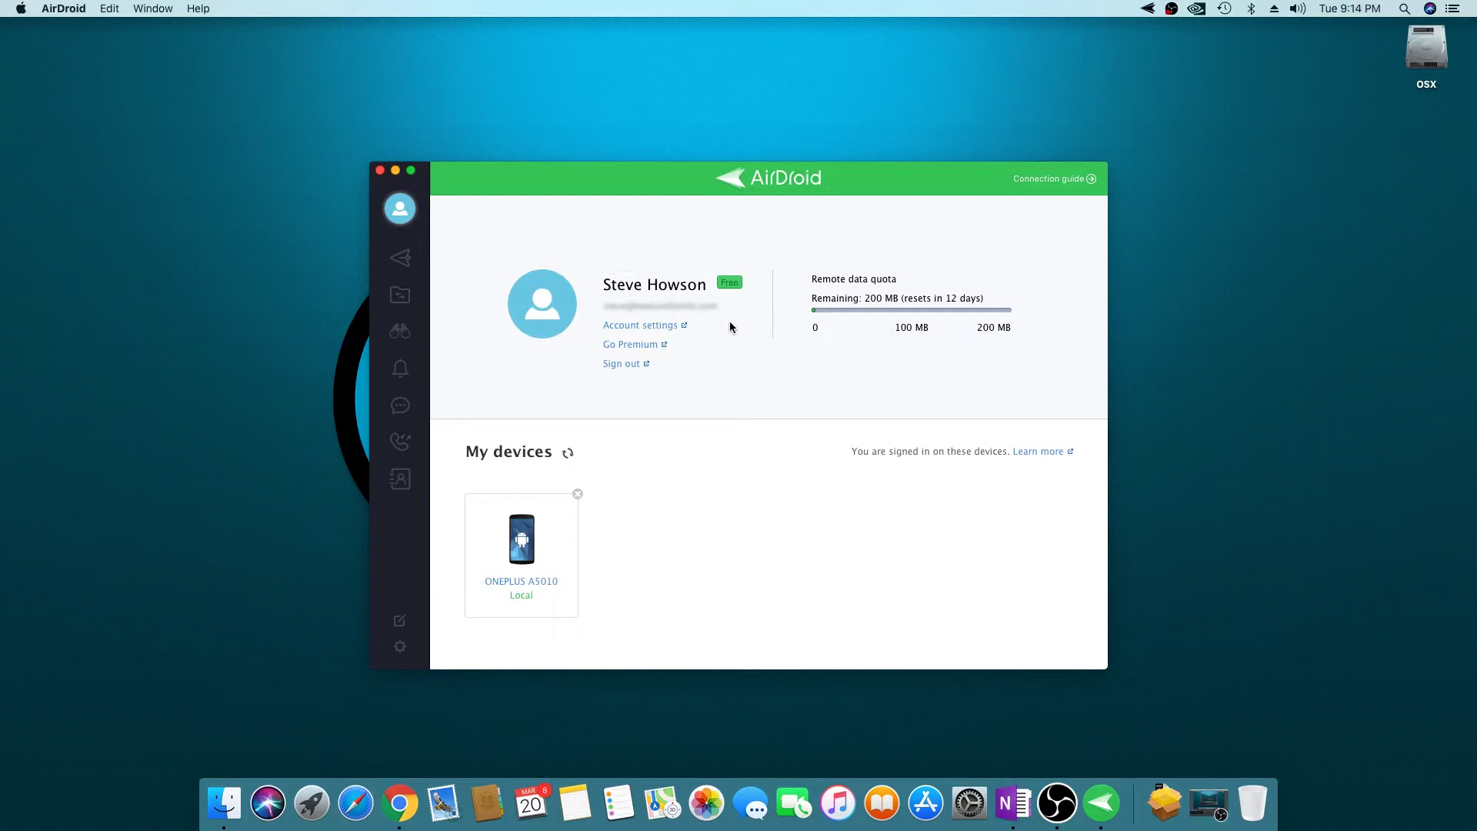
{"action": "left_click", "coordinate": [400, 258]}
Step: Browse the phone's SD Card into the DCIM Camera photos folder
{"action": "left_click", "coordinate": [399, 296]}
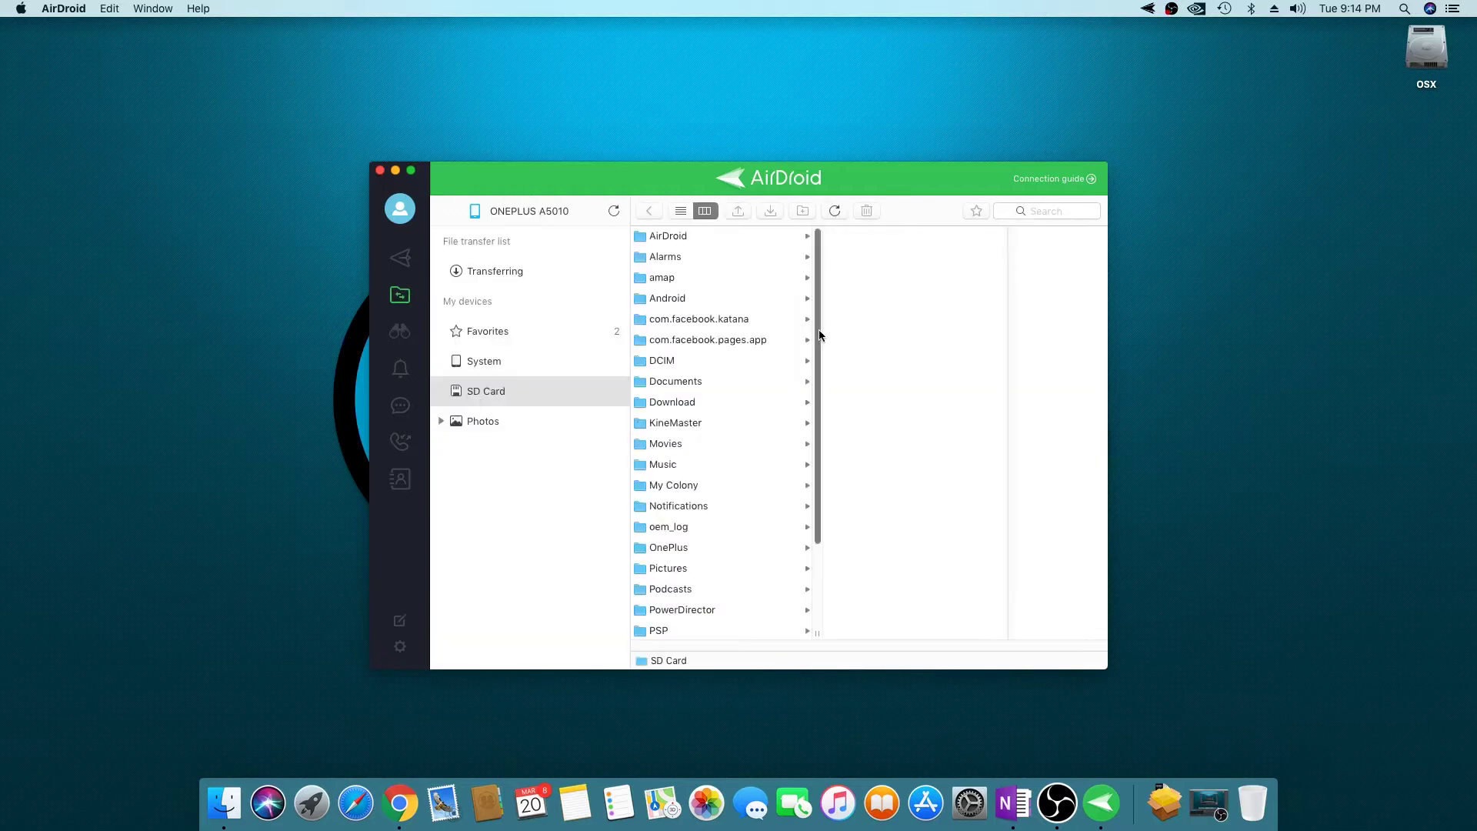
{"action": "mouse_move", "coordinate": [821, 333]}
{"action": "left_mouse_down"}
{"action": "mouse_move", "coordinate": [817, 428]}
{"action": "mouse_move", "coordinate": [824, 303]}
{"action": "left_mouse_up"}
{"action": "left_click", "coordinate": [675, 549]}
{"action": "scroll", "coordinate": [762, 543], "scroll_direction": "down", "scroll_amount": 3}
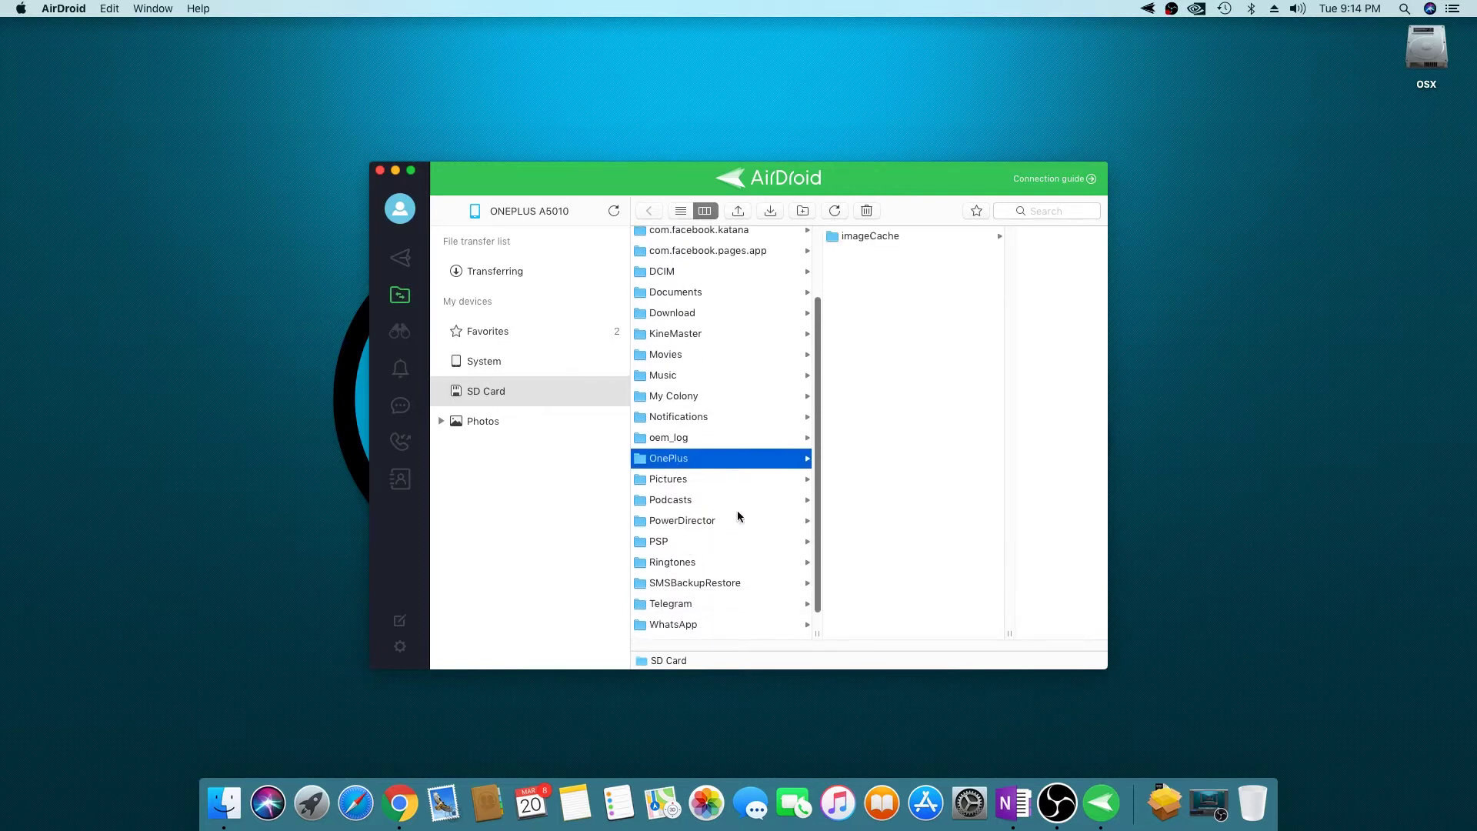
{"action": "scroll", "coordinate": [709, 569], "scroll_direction": "up", "scroll_amount": 3}
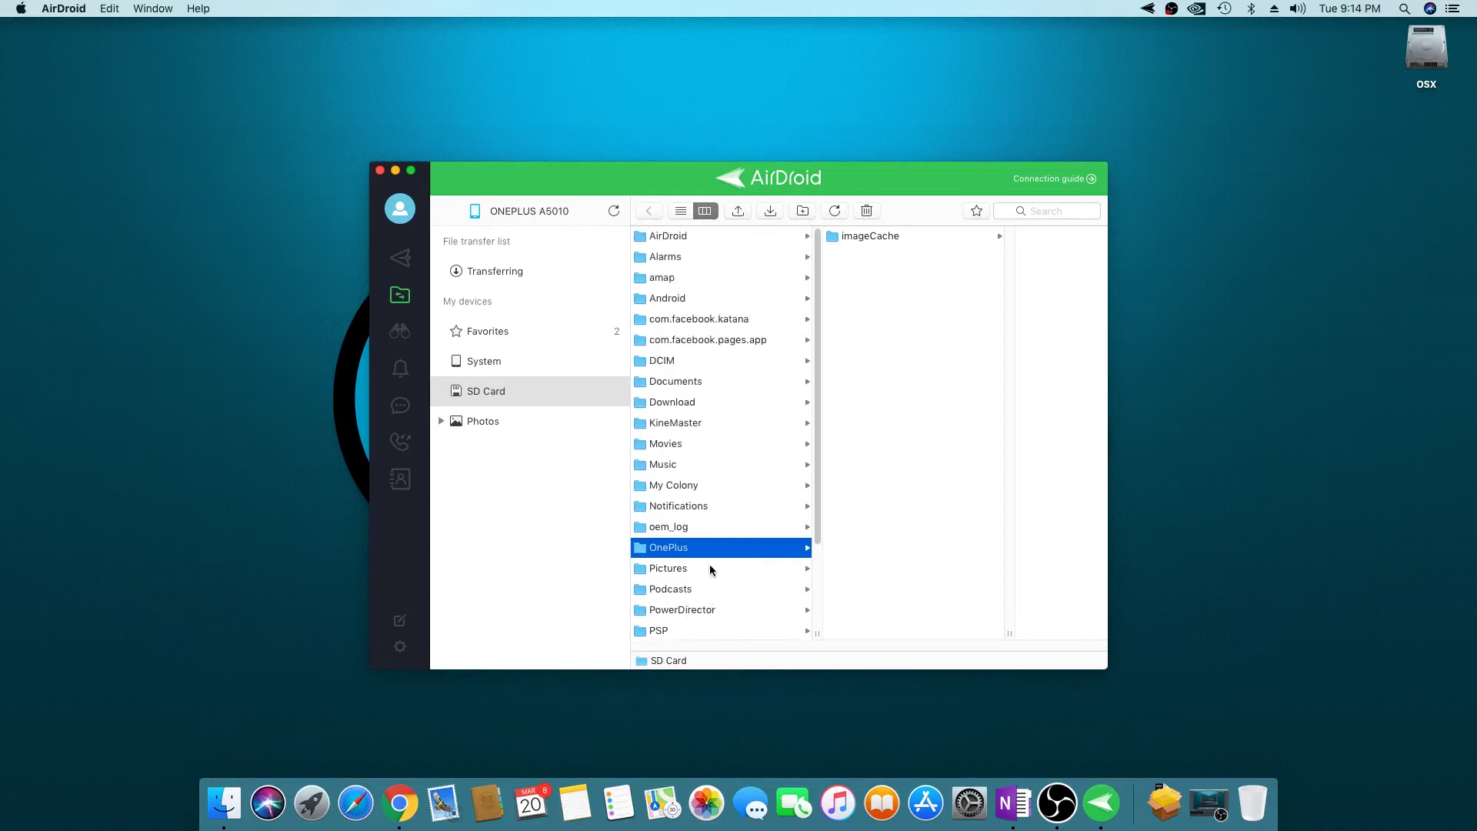
{"action": "left_click", "coordinate": [666, 365]}
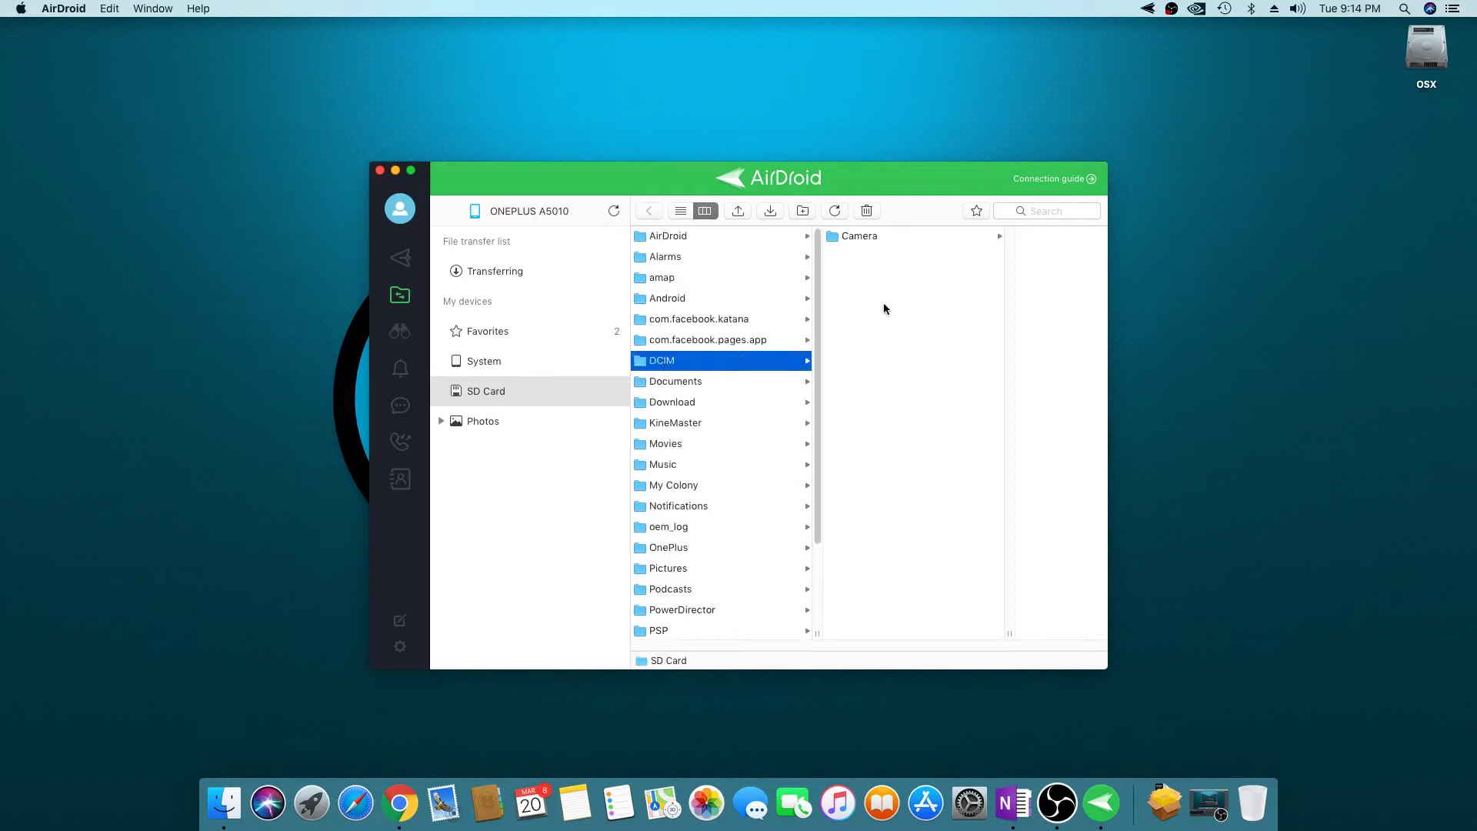
{"action": "left_click", "coordinate": [862, 241]}
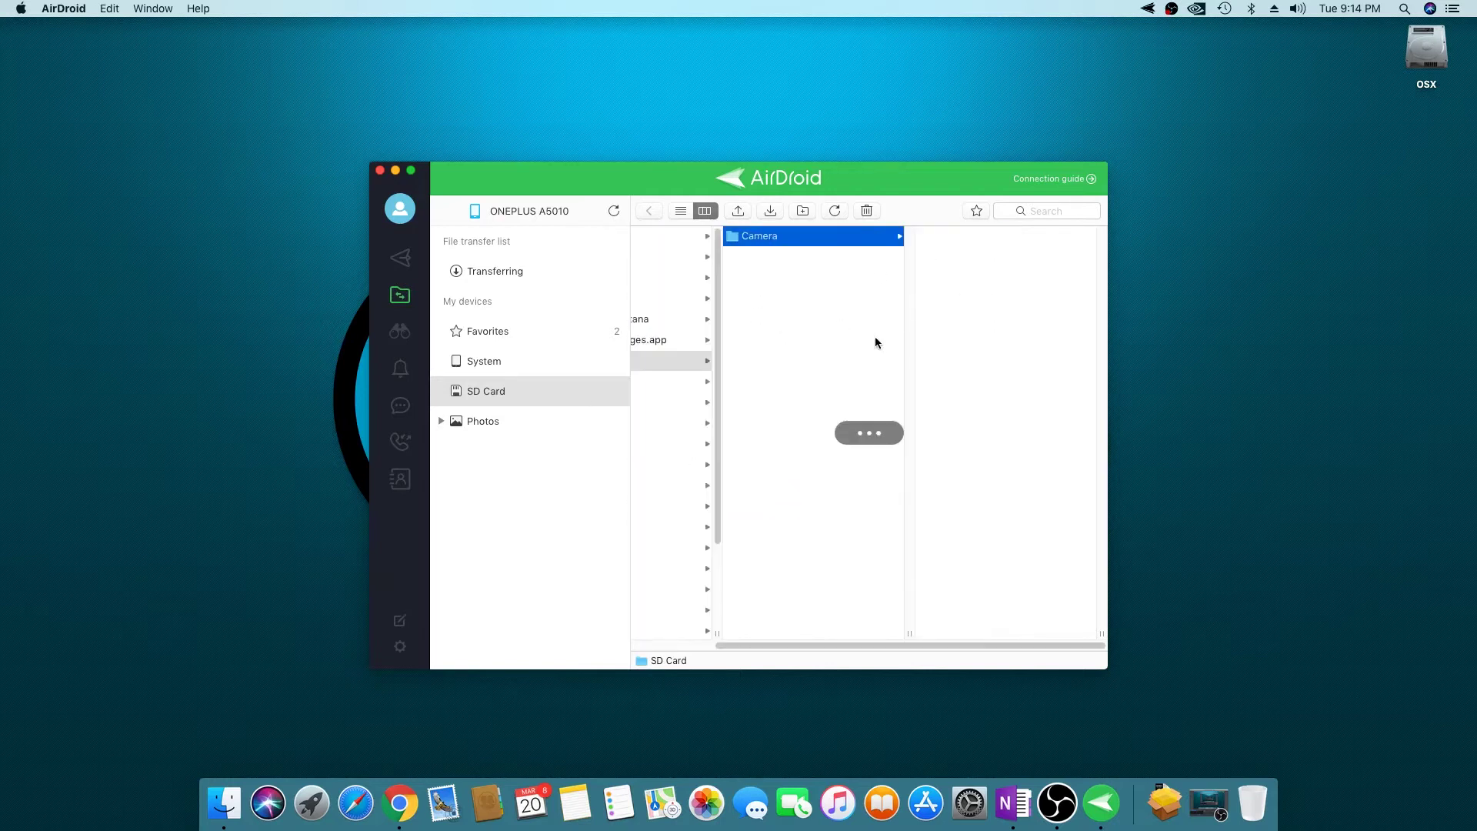
Step: Download IMG_20180203_183938.jpg from the phone into the Mac's Documents folder
{"action": "left_click", "coordinate": [935, 360]}
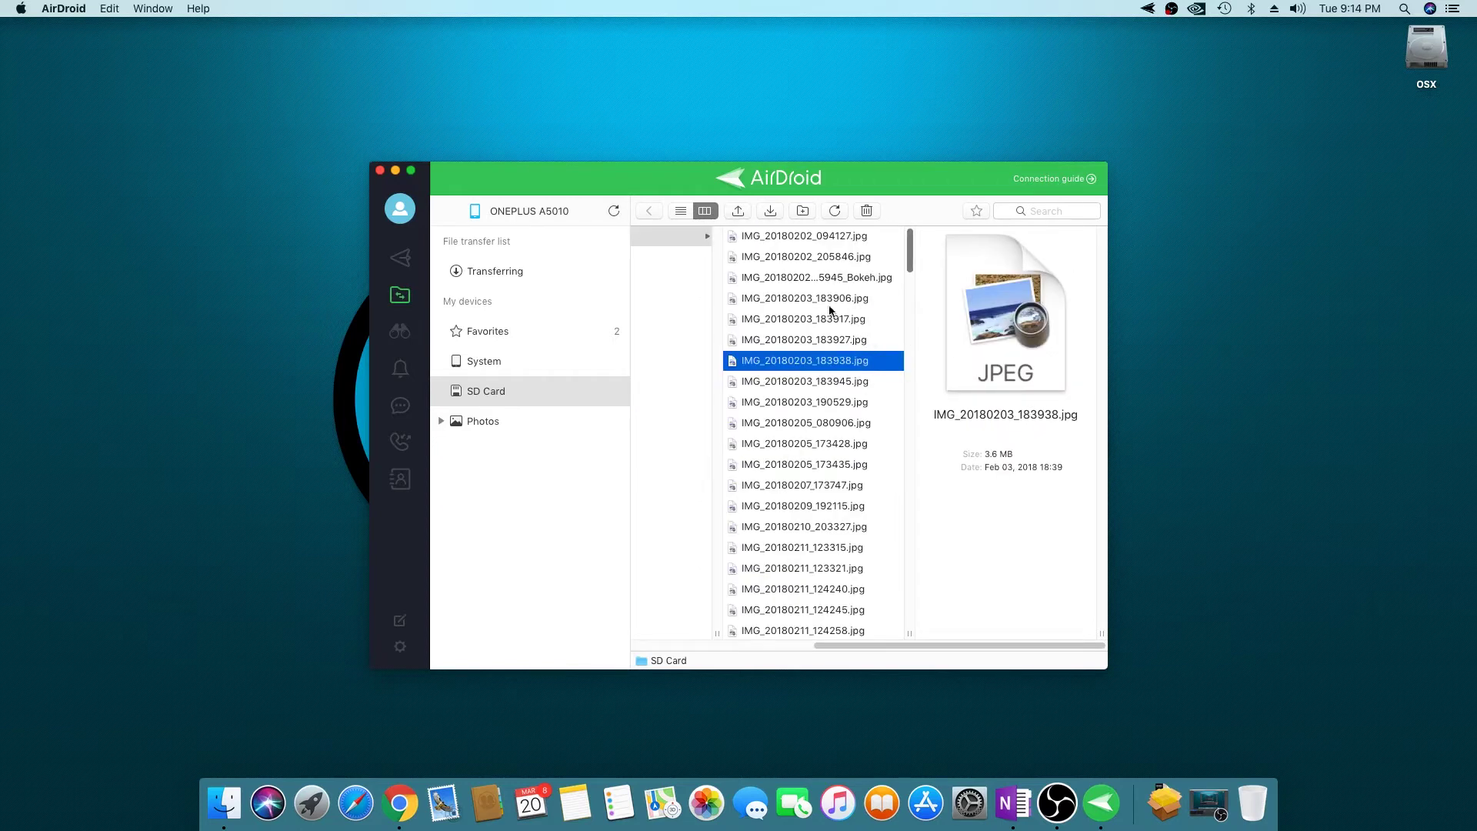
{"action": "left_click", "coordinate": [770, 211]}
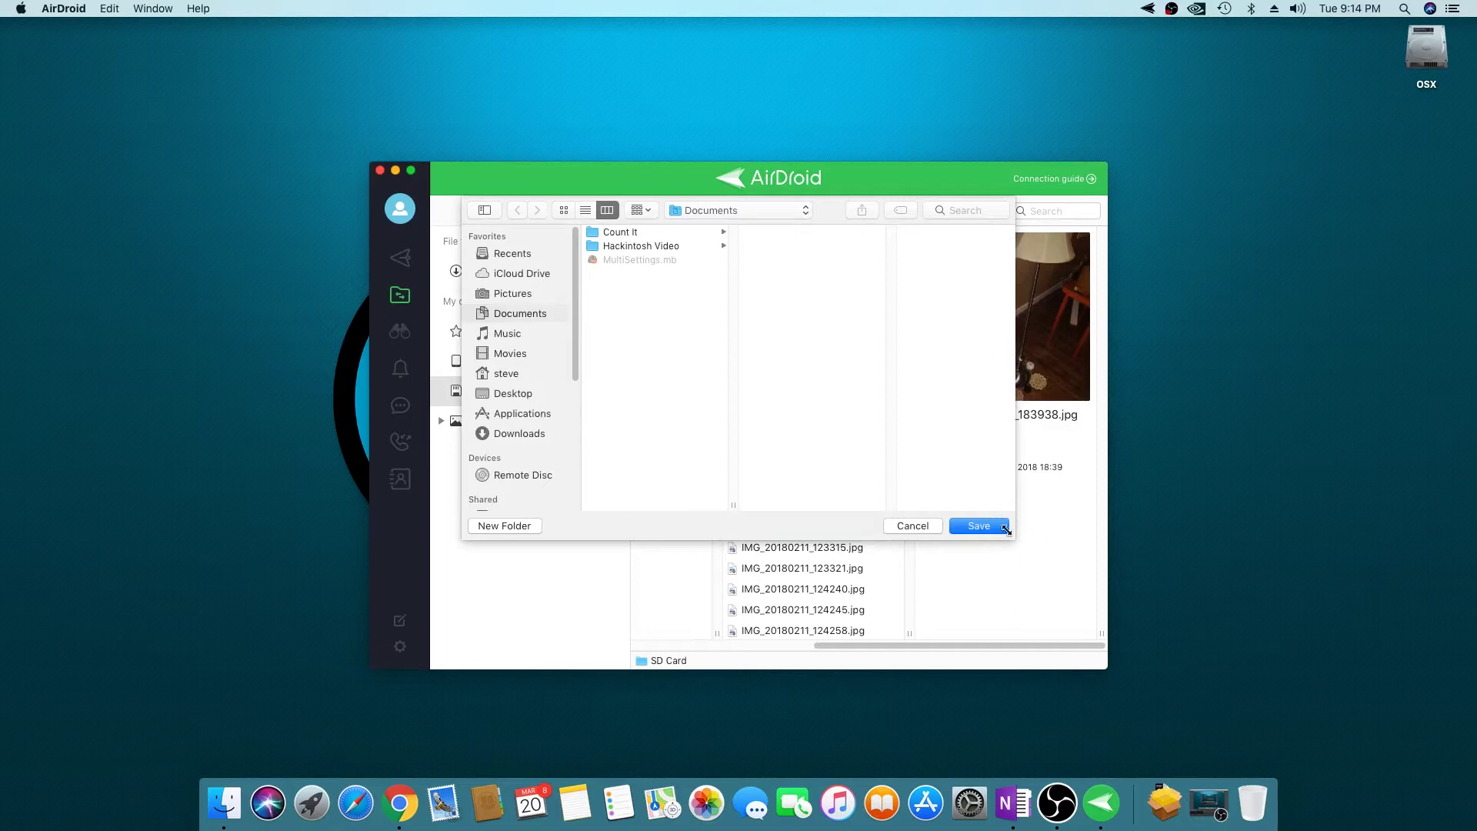
{"action": "left_click", "coordinate": [913, 526]}
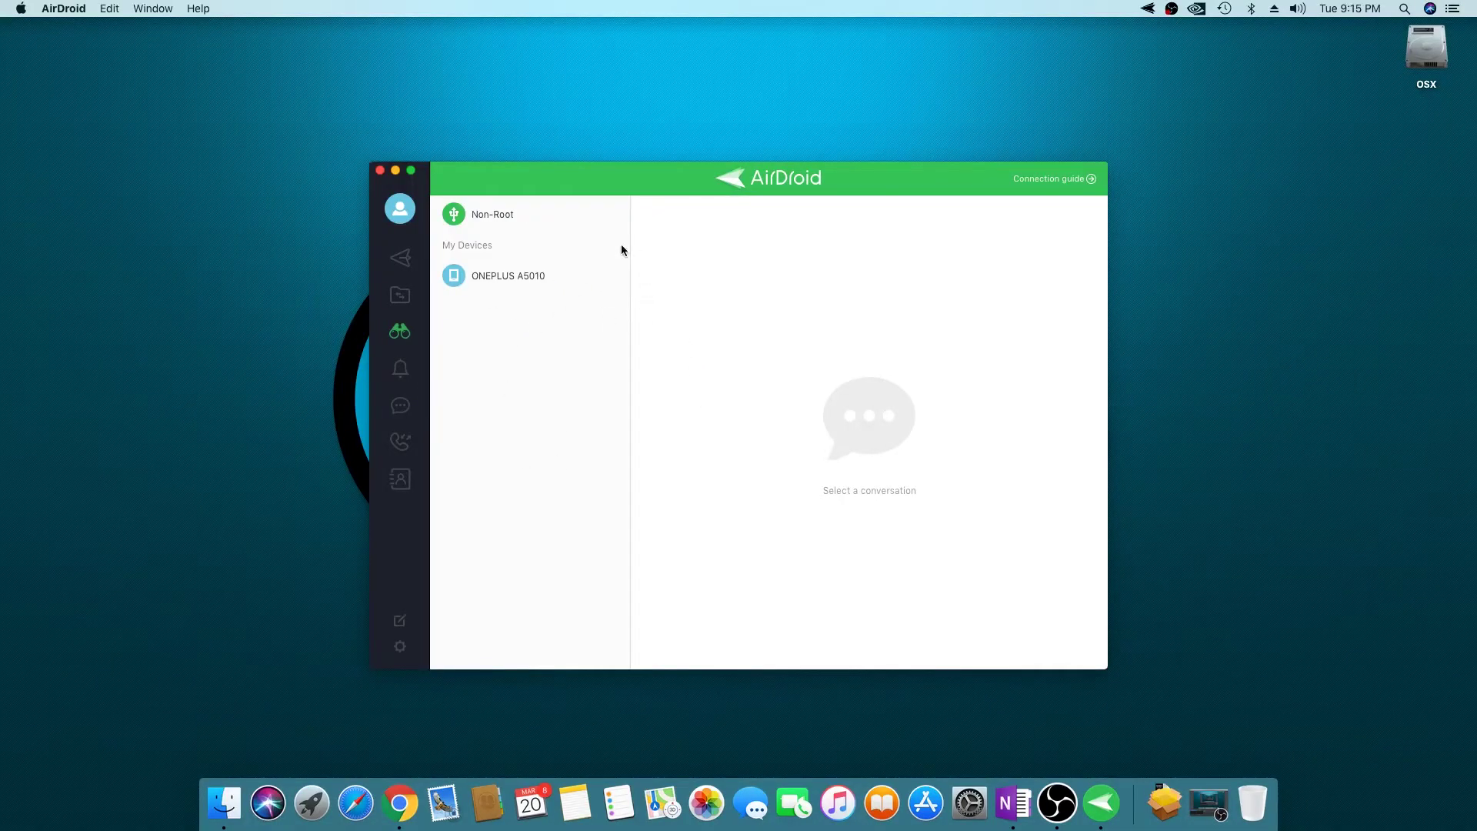
Step: Check the phone's notifications (empty), then view its text-message conversations
{"action": "left_click", "coordinate": [405, 374]}
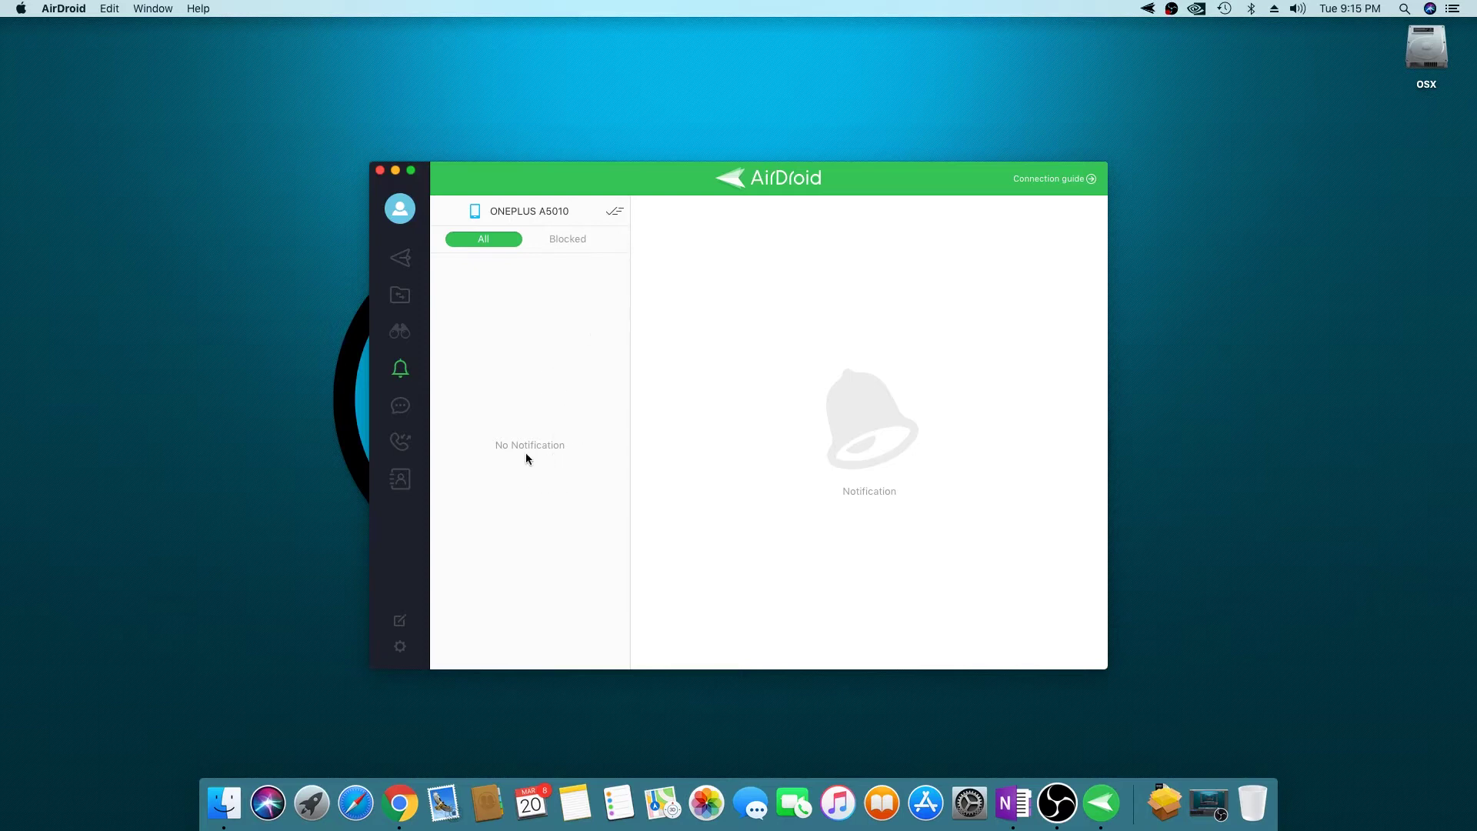
{"action": "left_click", "coordinate": [400, 406]}
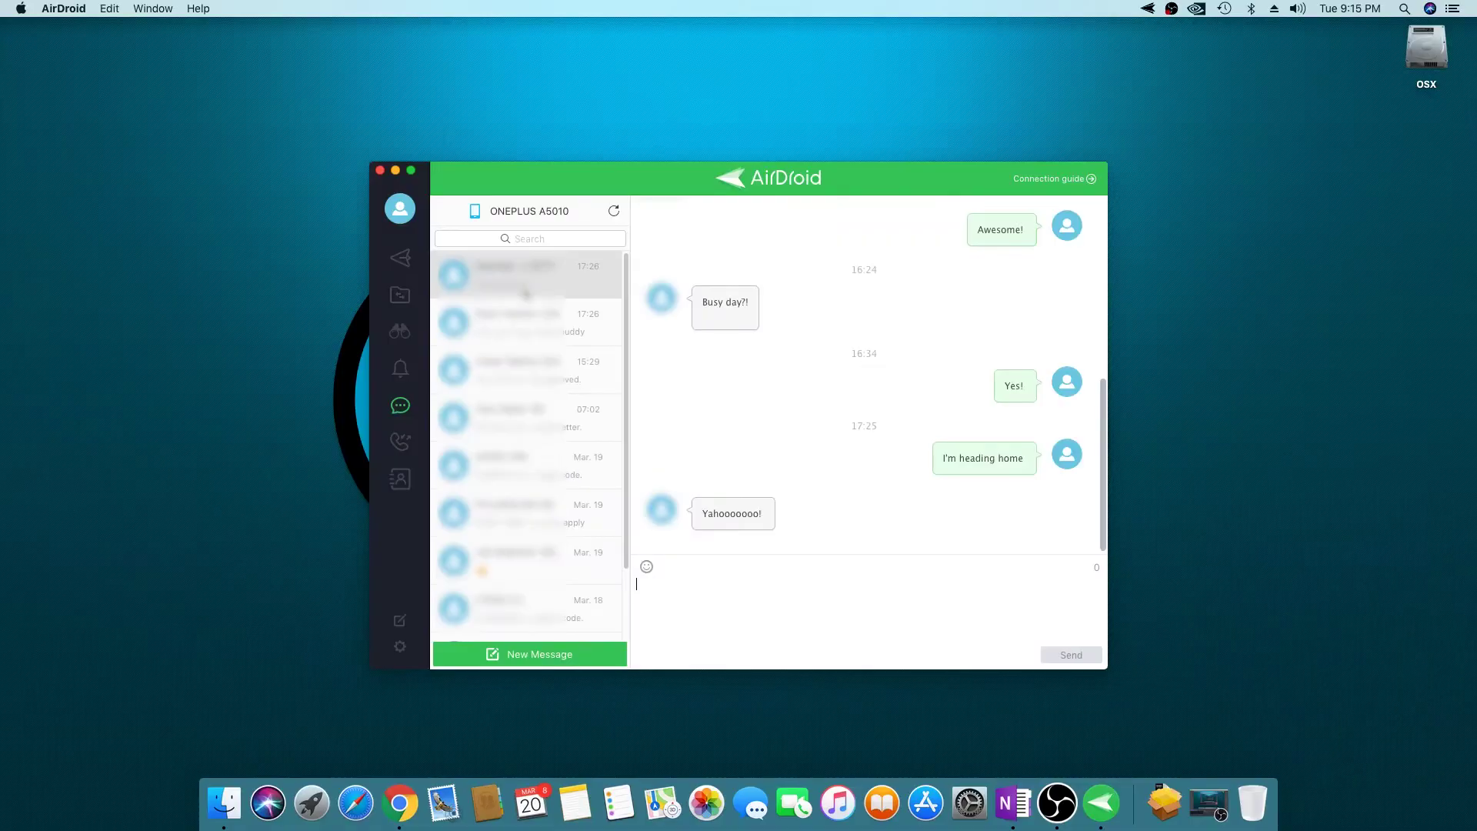
{"action": "scroll", "coordinate": [535, 439], "scroll_direction": "down", "scroll_amount": 5}
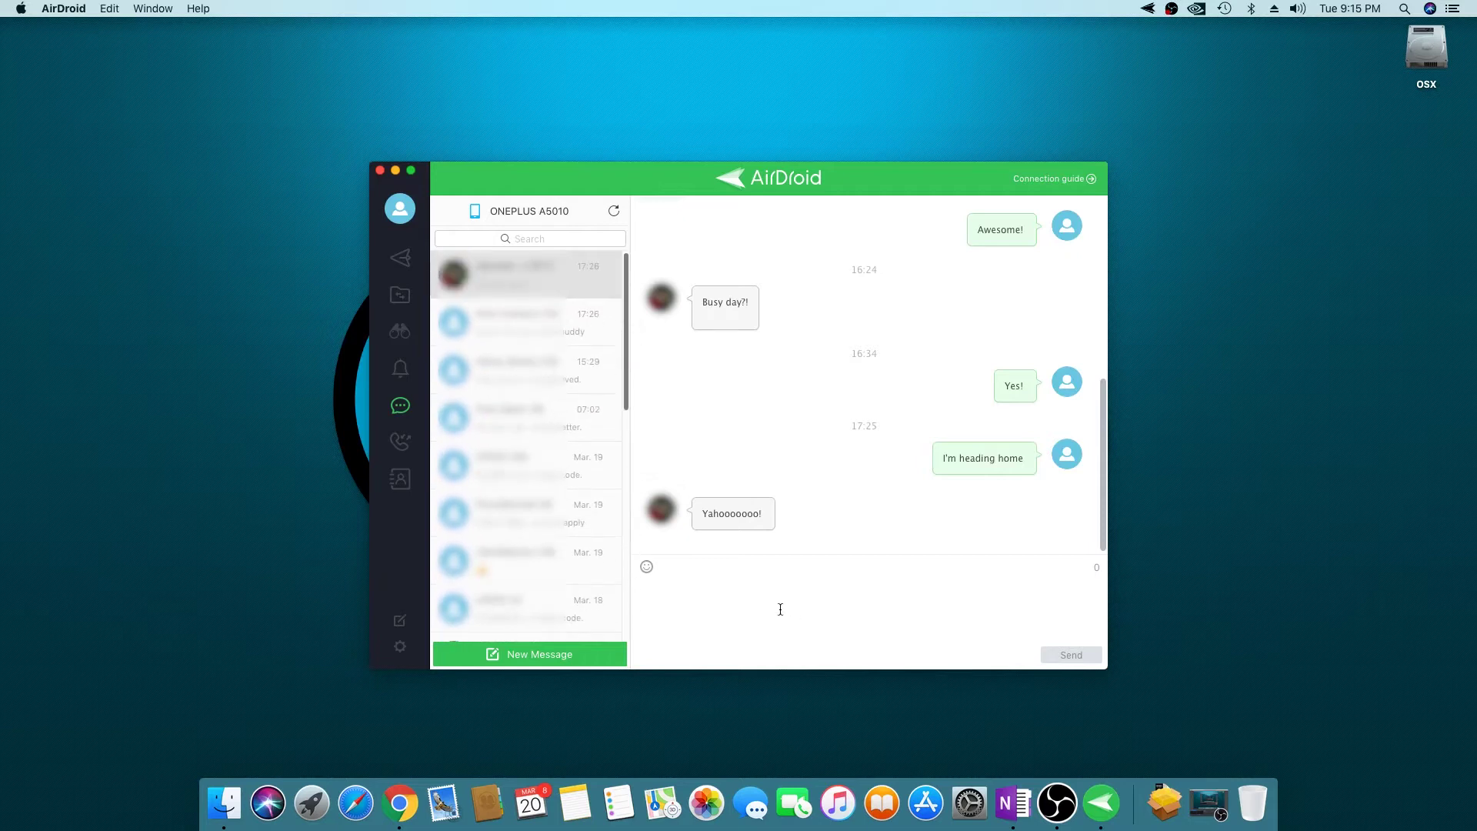
{"action": "type", "text": "Hi"}
Step: Send a "Hi" text message in the open conversation
{"action": "key", "text": "Return"}
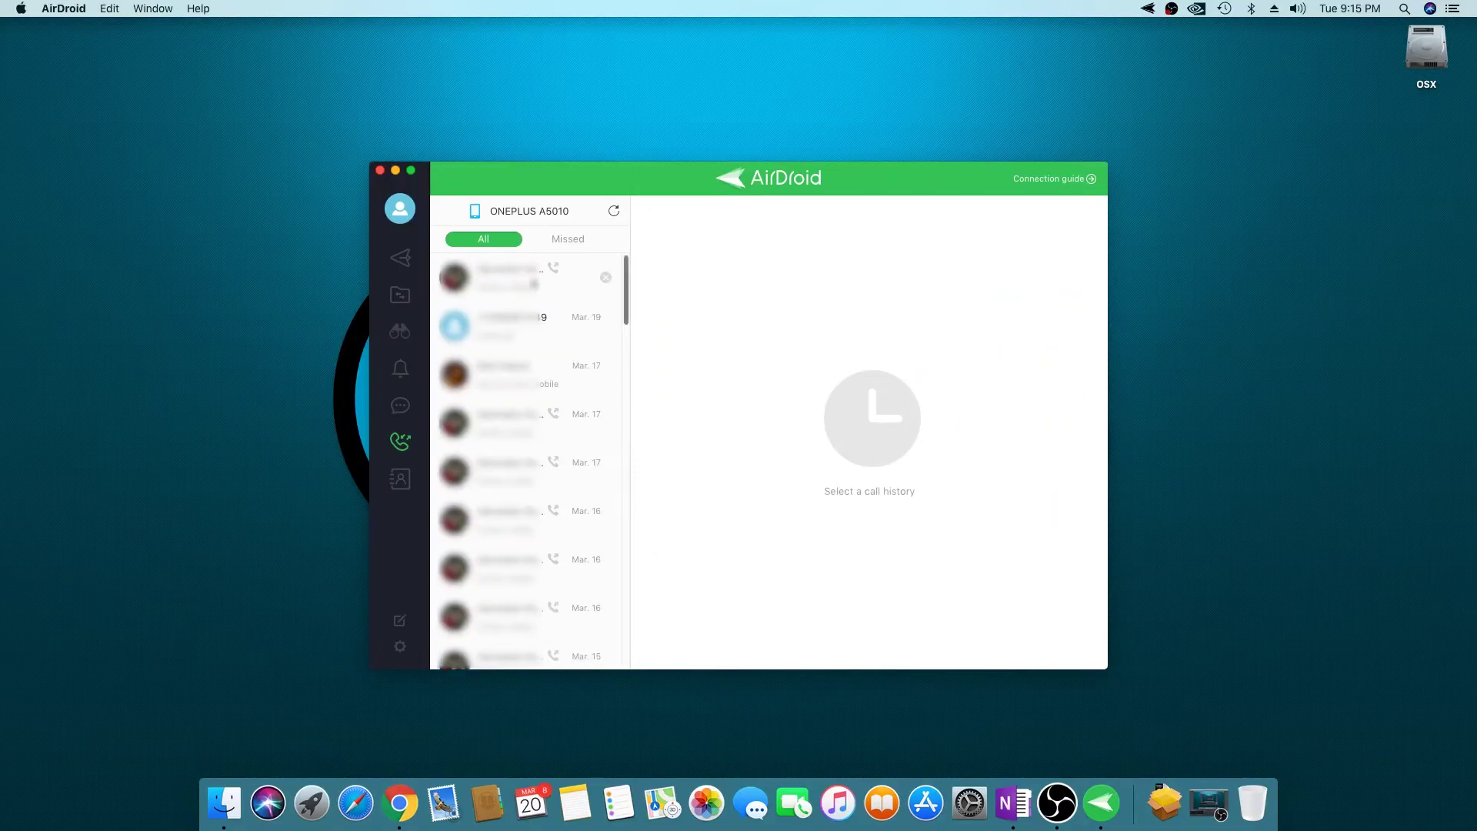
Step: View the latest call and a contact's details, then reply from the notification to open that sender's thread
{"action": "left_click", "coordinate": [533, 283]}
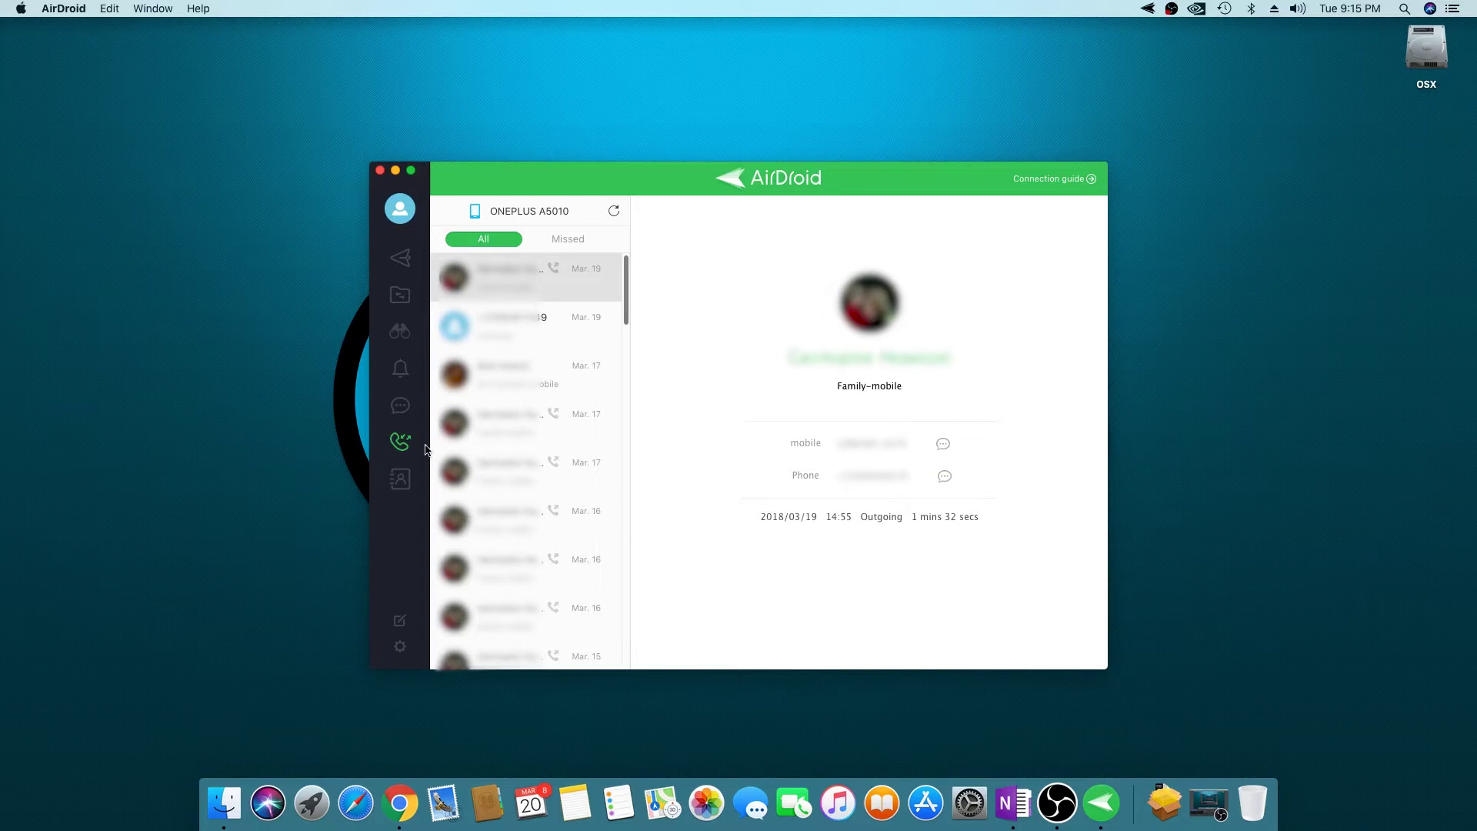
{"action": "left_click", "coordinate": [399, 479]}
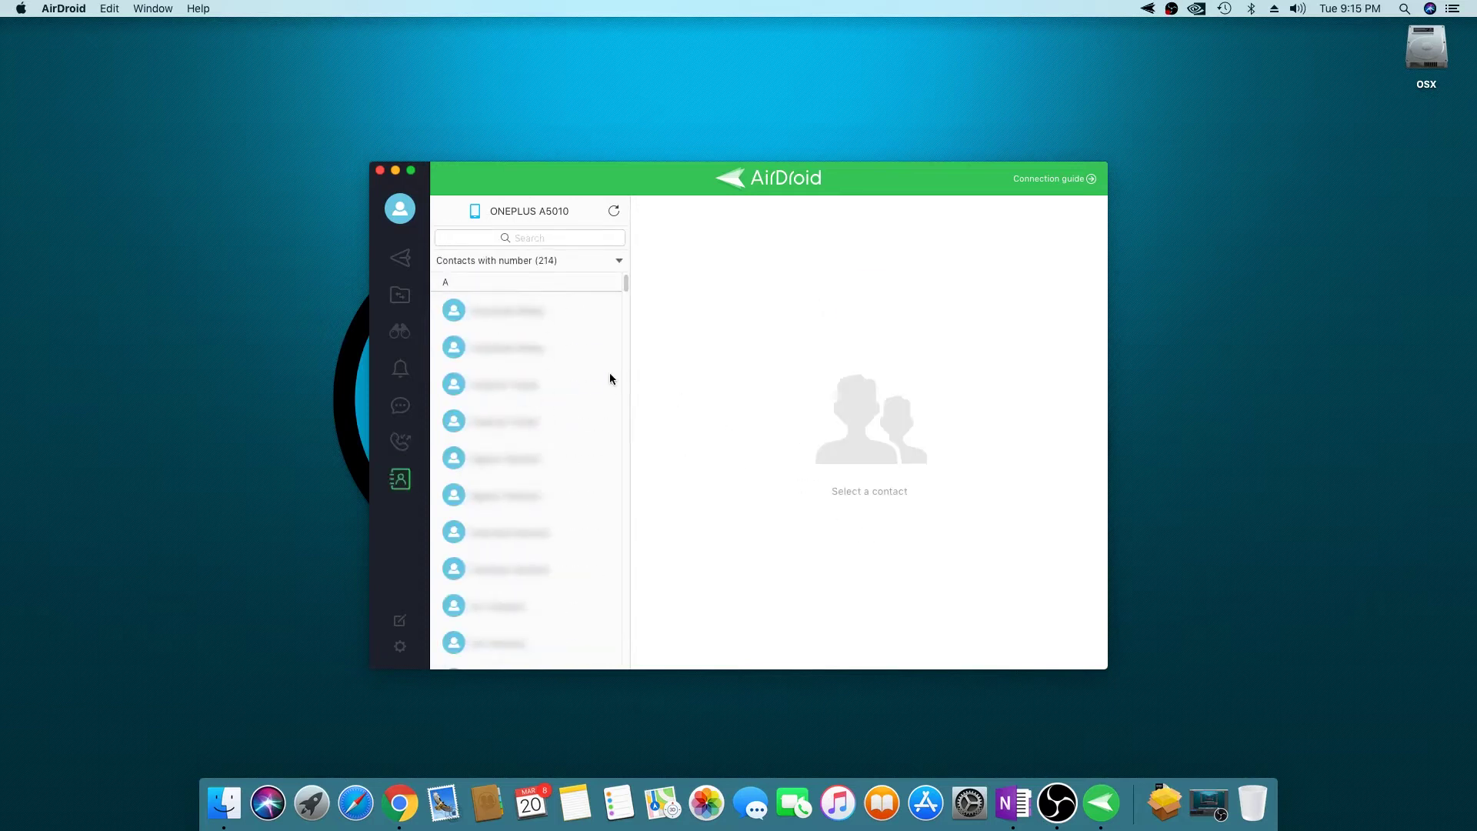
{"action": "left_click", "coordinate": [516, 345]}
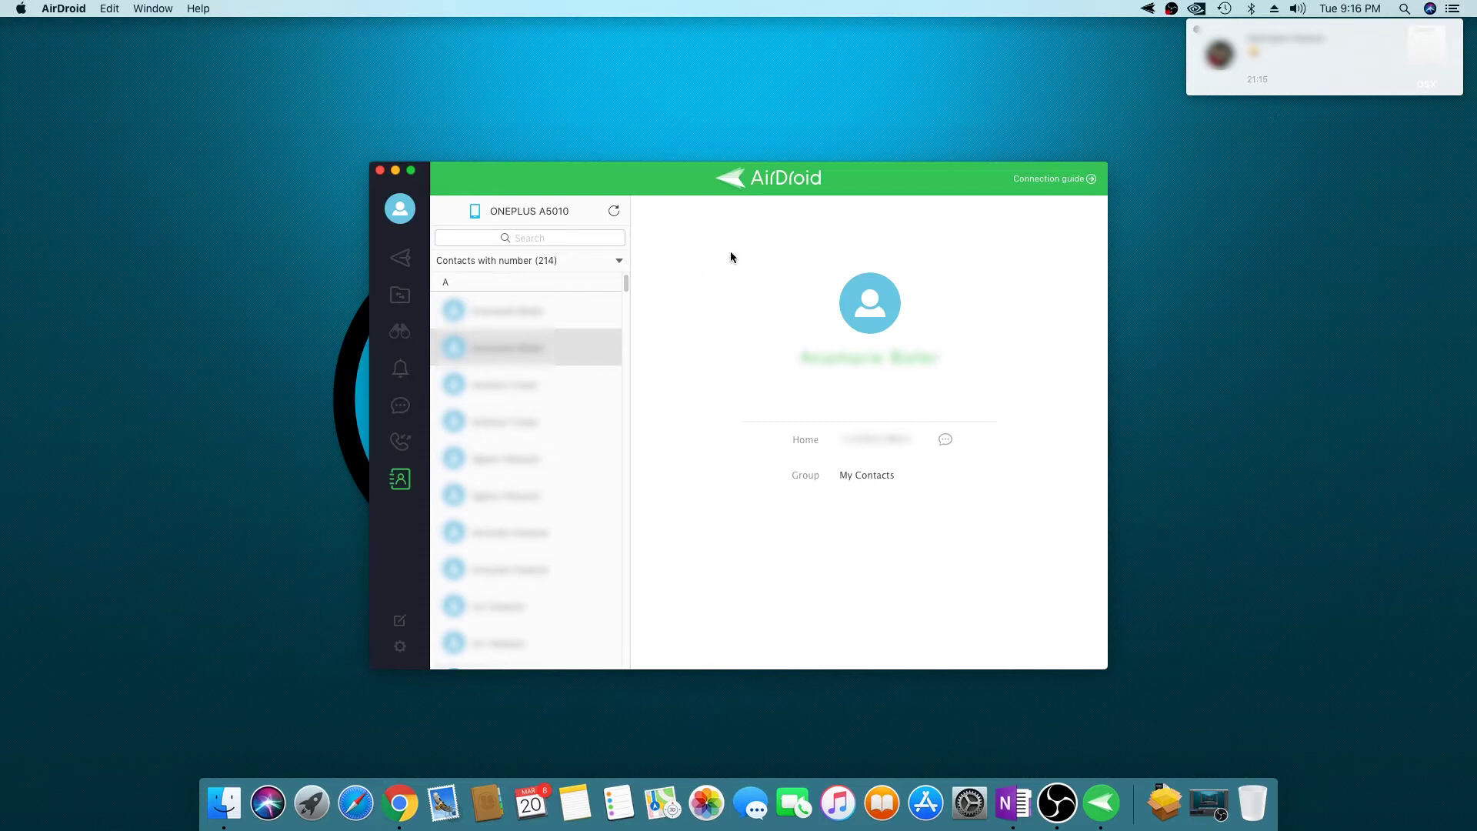
{"action": "mouse_move", "coordinate": [1304, 58]}
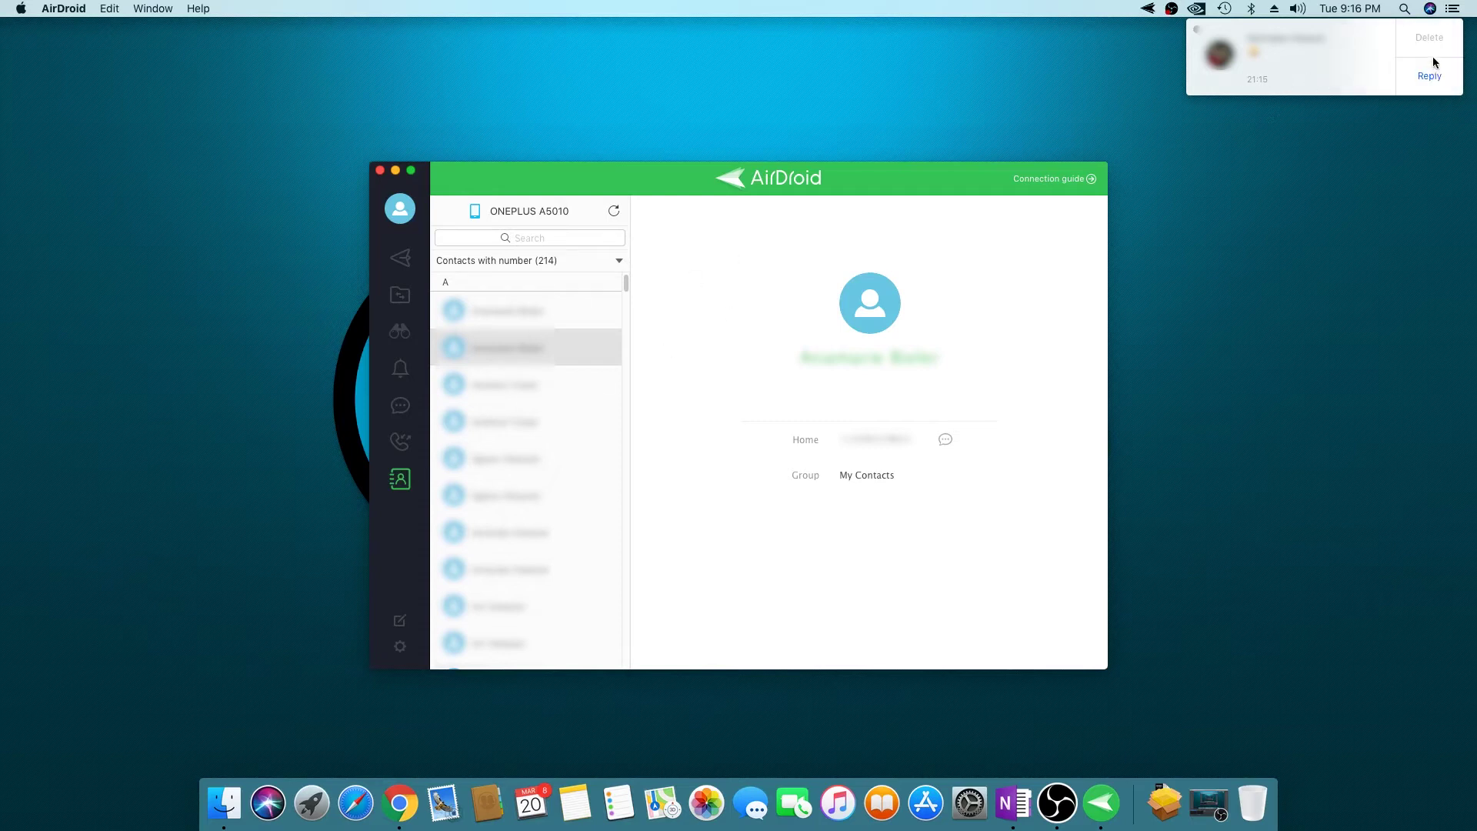
{"action": "left_click", "coordinate": [1313, 69]}
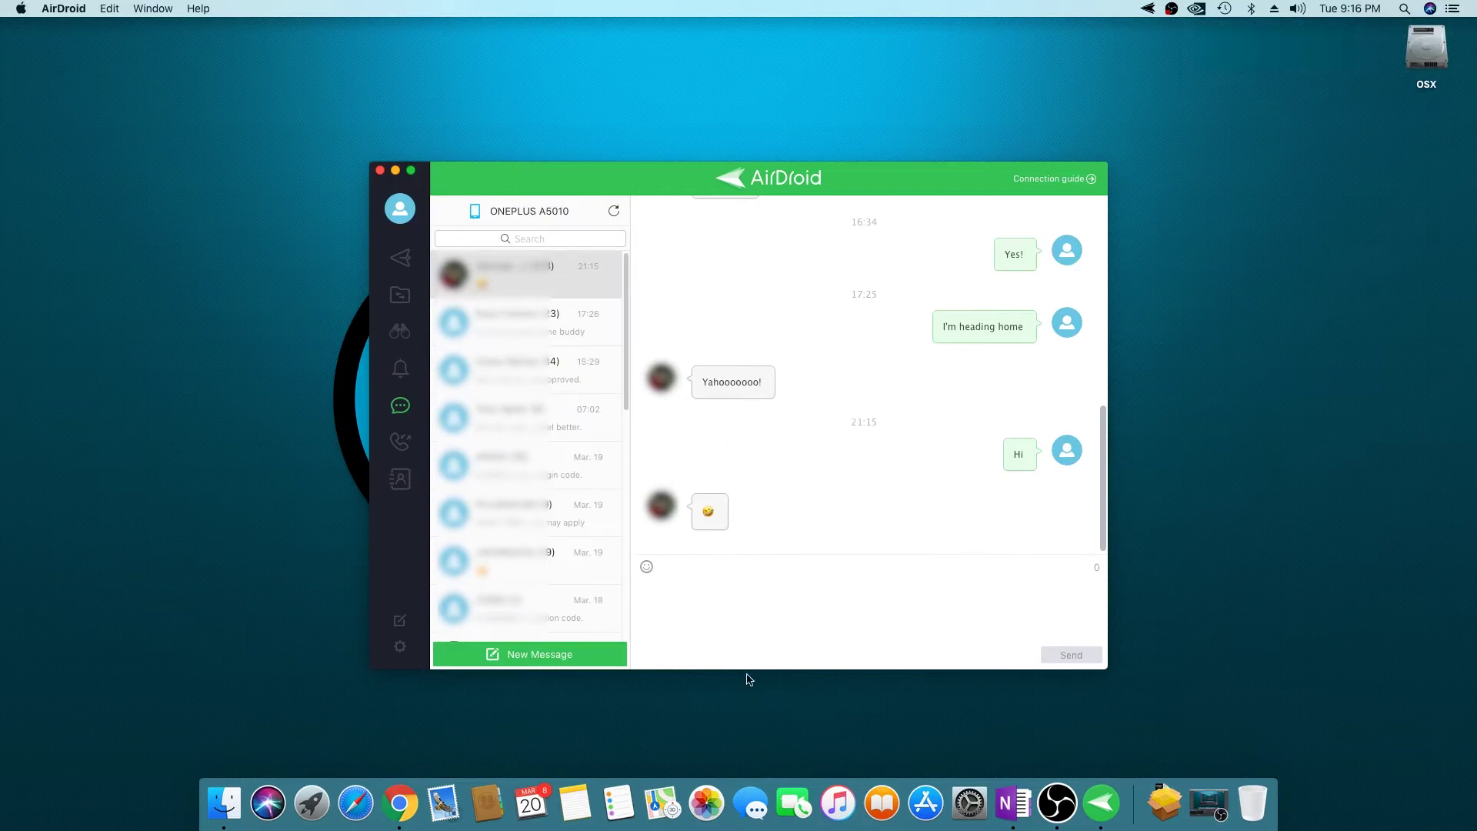
Step: Go to the remote tools for the ONEPLUS A5010 and try Remote Camera from the desktop
{"action": "left_click", "coordinate": [400, 332]}
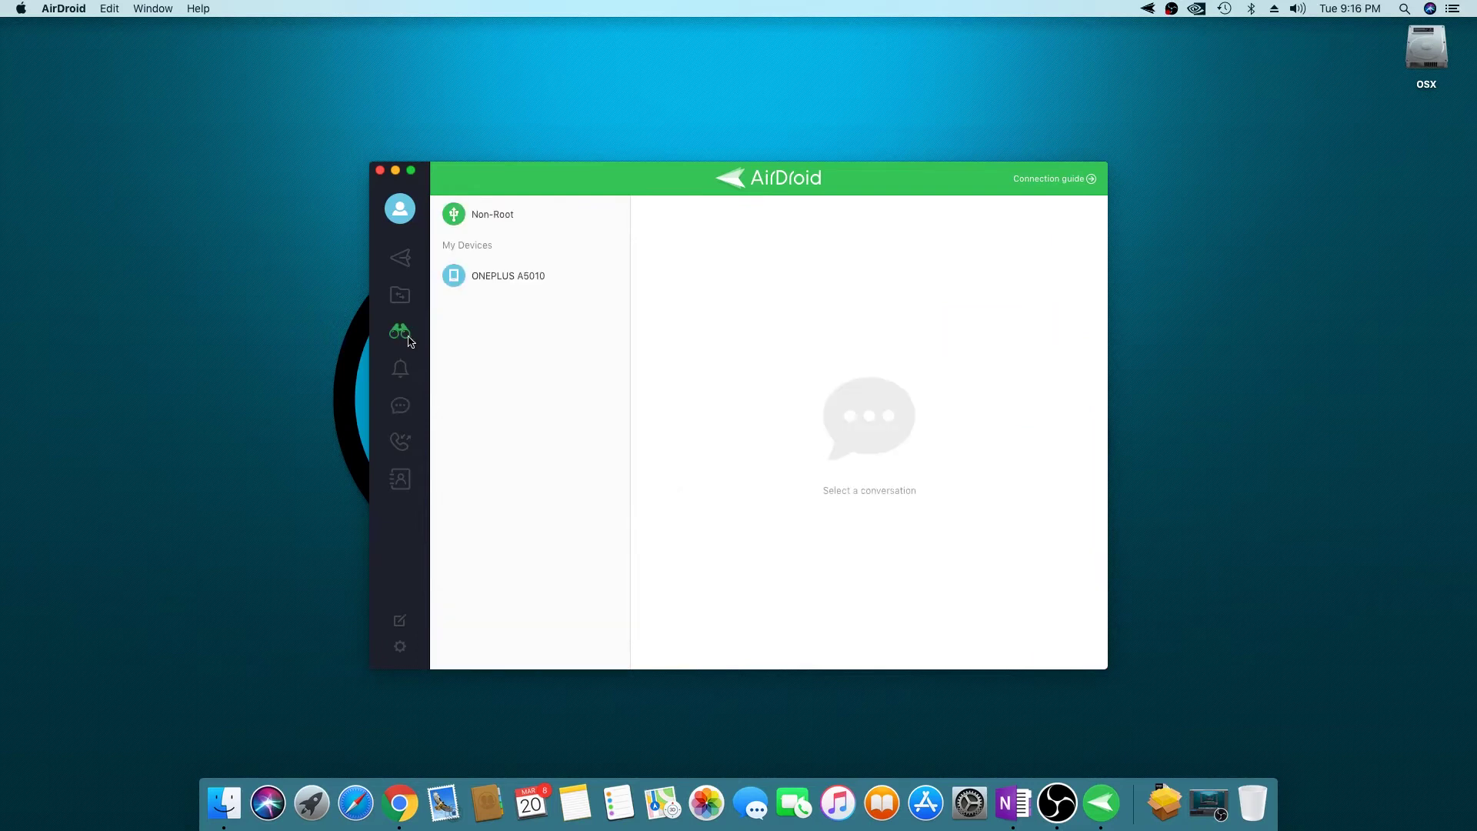
{"action": "left_click", "coordinate": [527, 277]}
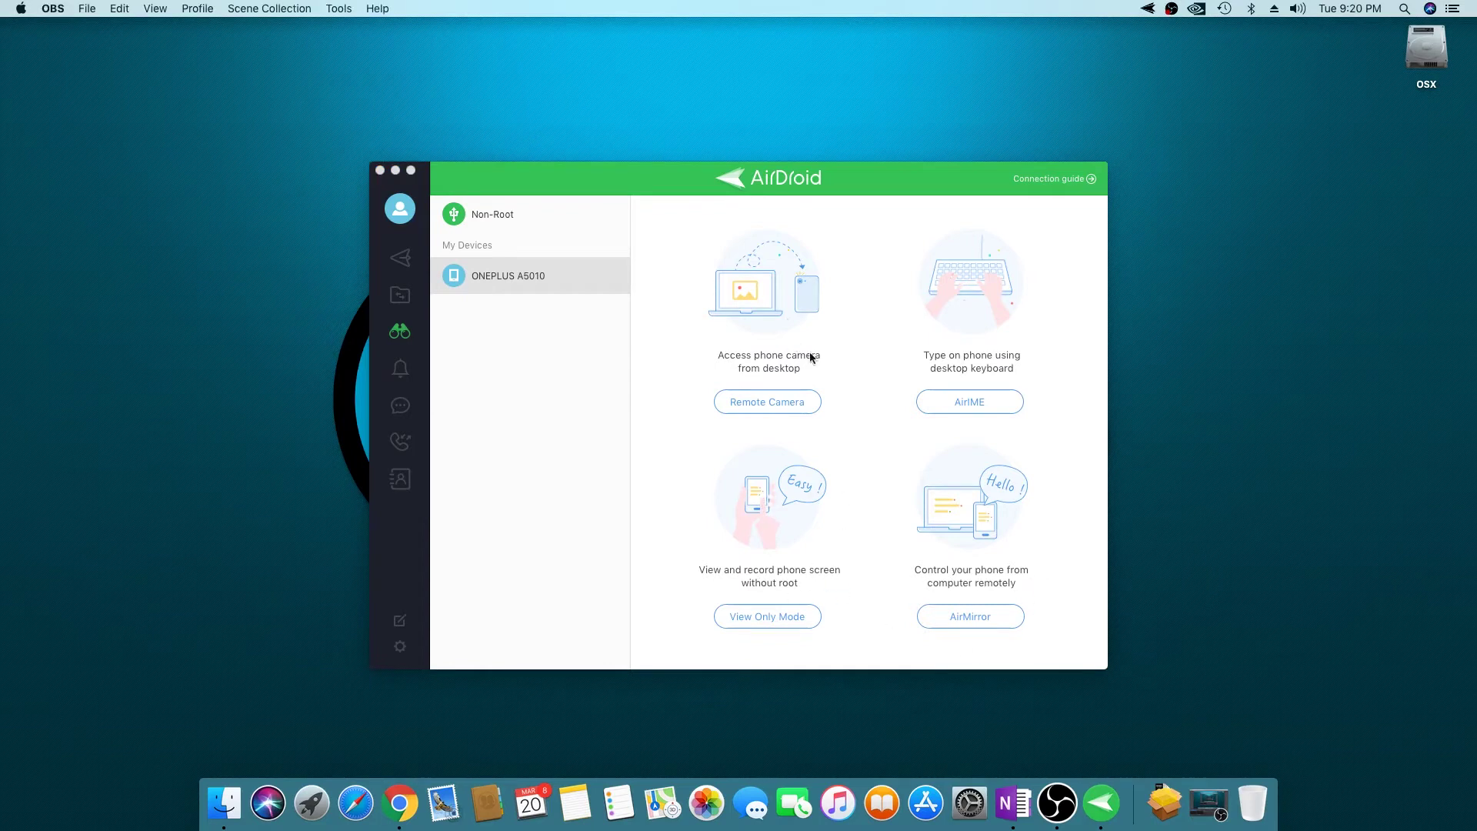
{"action": "left_click", "coordinate": [799, 402]}
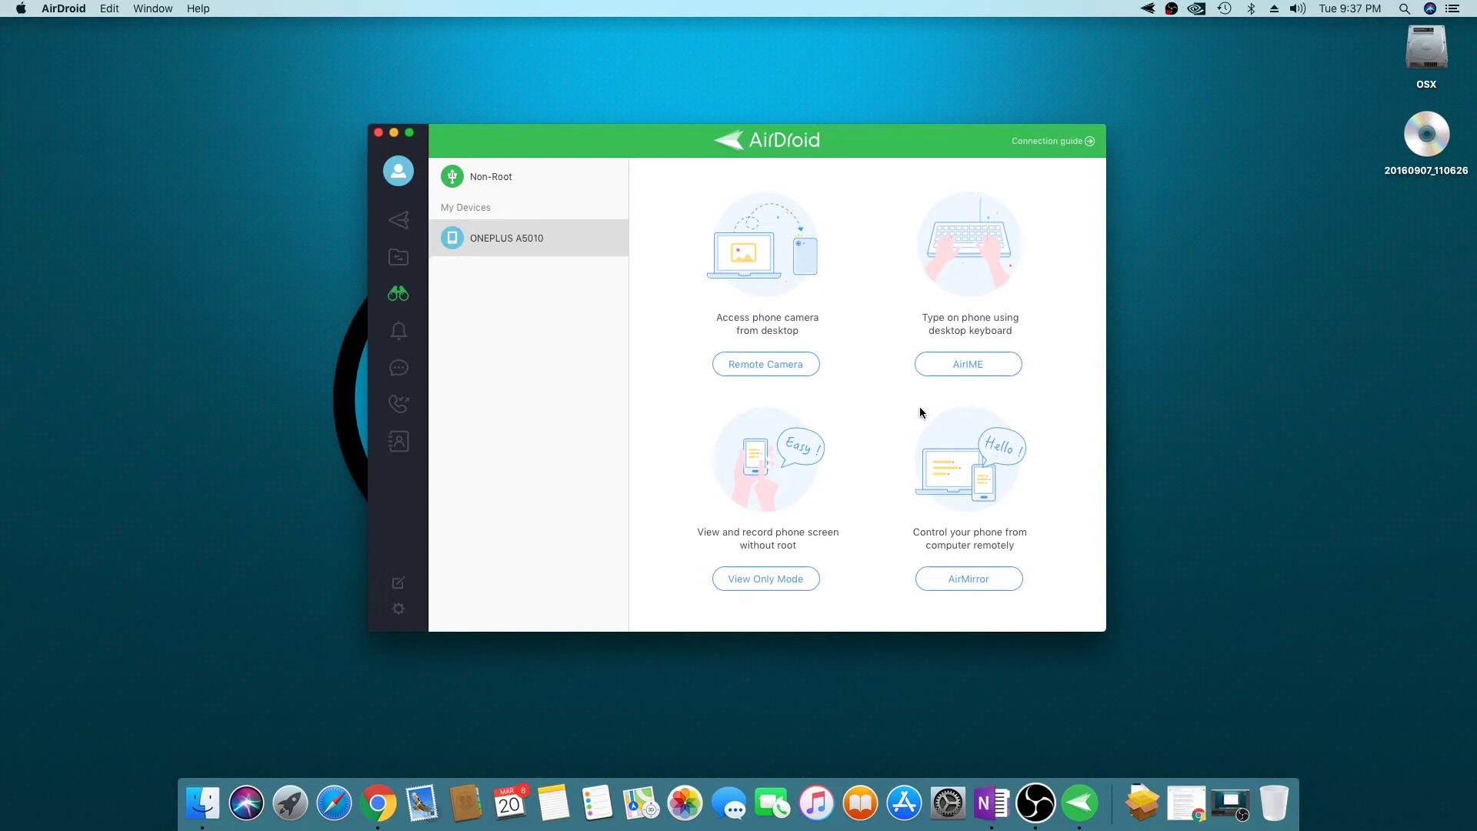
Step: Start AirIME to type into the phone's browser search from the Mac keyboard
{"action": "left_click", "coordinate": [960, 366]}
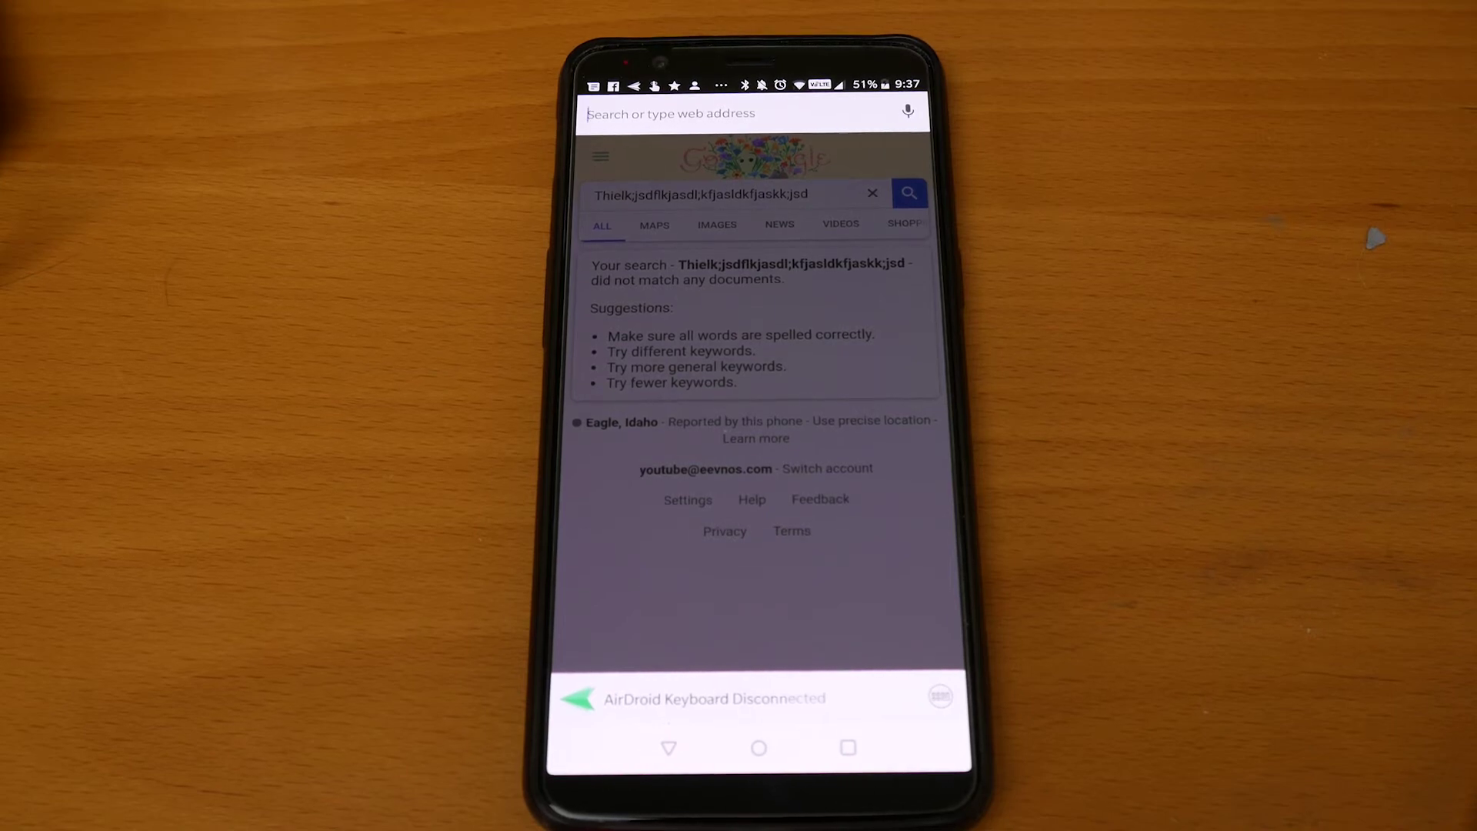
{"action": "type", "text": "this a test"}
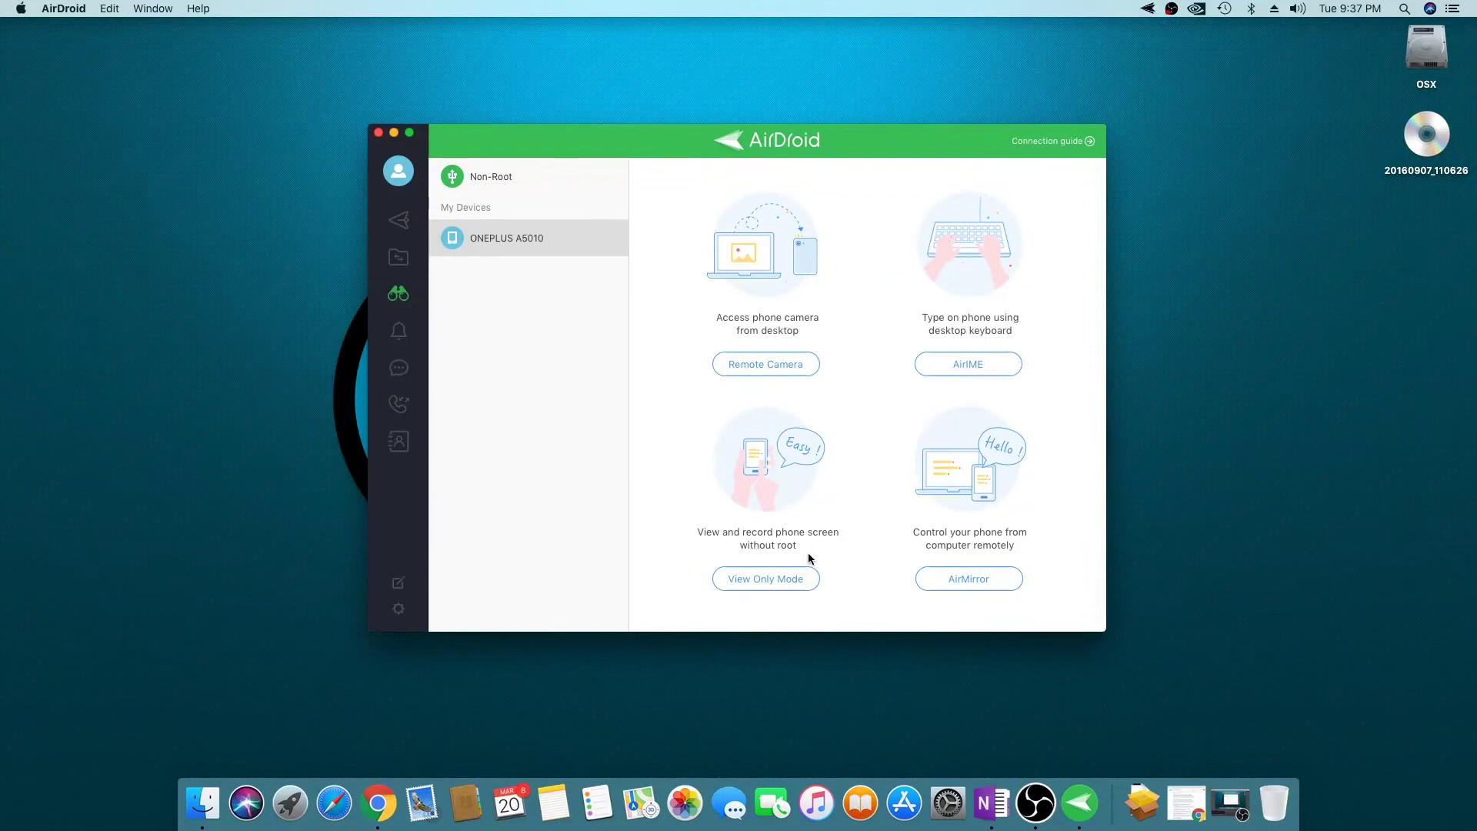
{"action": "left_click", "coordinate": [807, 584]}
{"action": "left_click", "coordinate": [991, 580]}
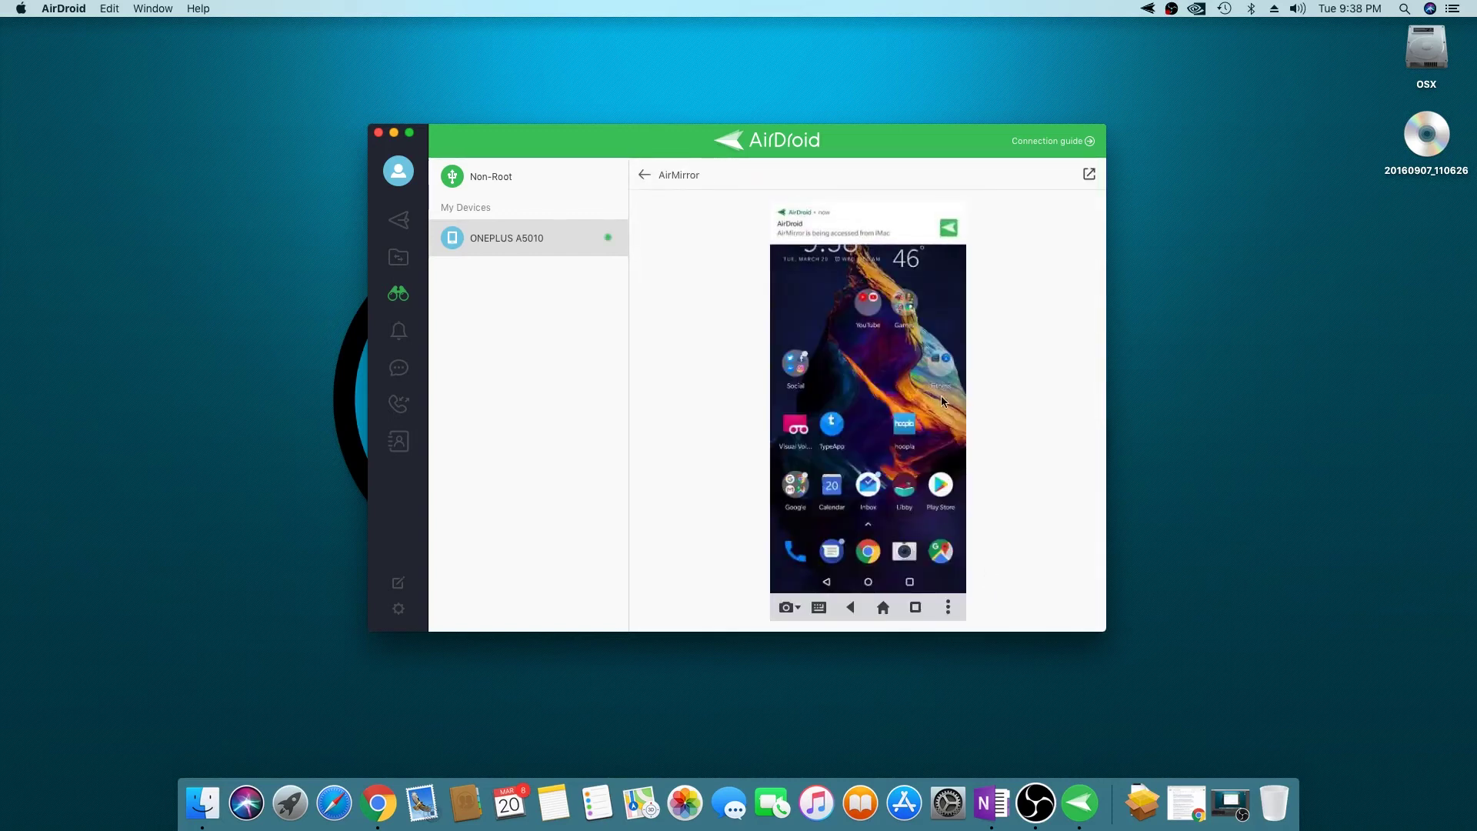
Step: Tap around the mirrored home screen: Fitness folder, home button, Inbox app shortcuts
{"action": "left_click", "coordinate": [941, 399]}
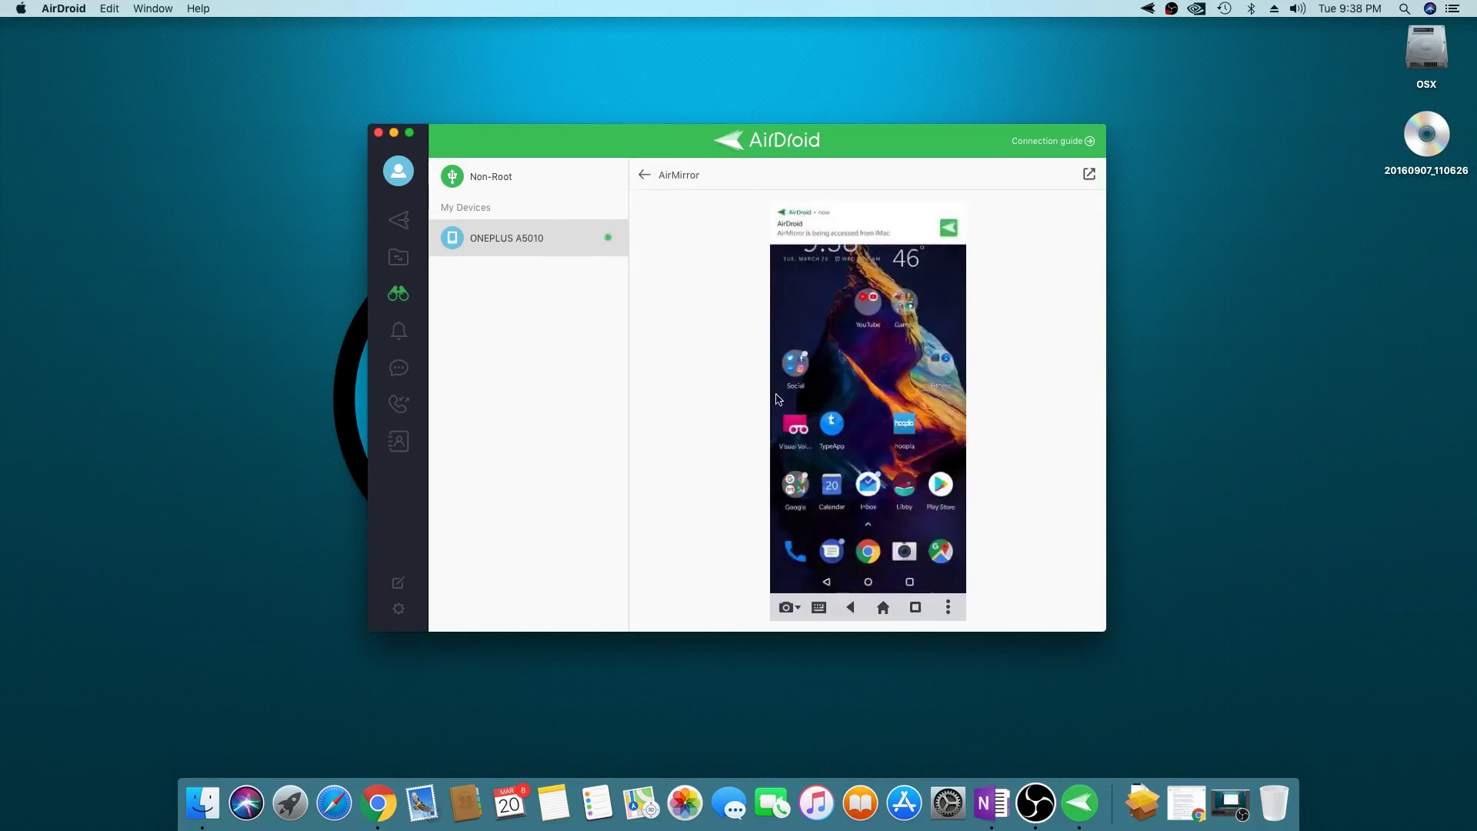
{"action": "left_click", "coordinate": [902, 384]}
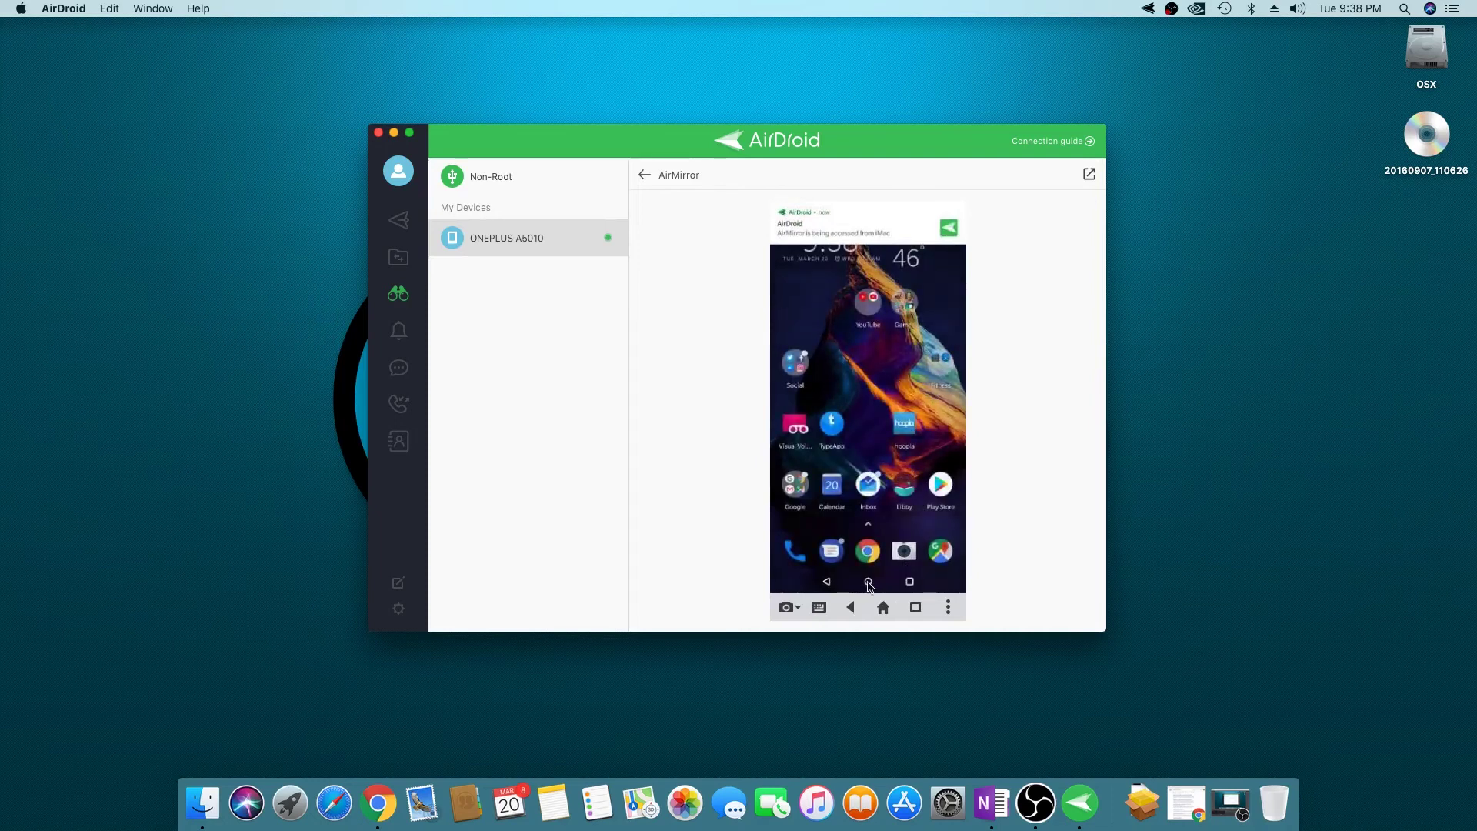
{"action": "left_click", "coordinate": [869, 585]}
{"action": "left_click_drag", "start_coordinate": [868, 475], "coordinate": [861, 459]}
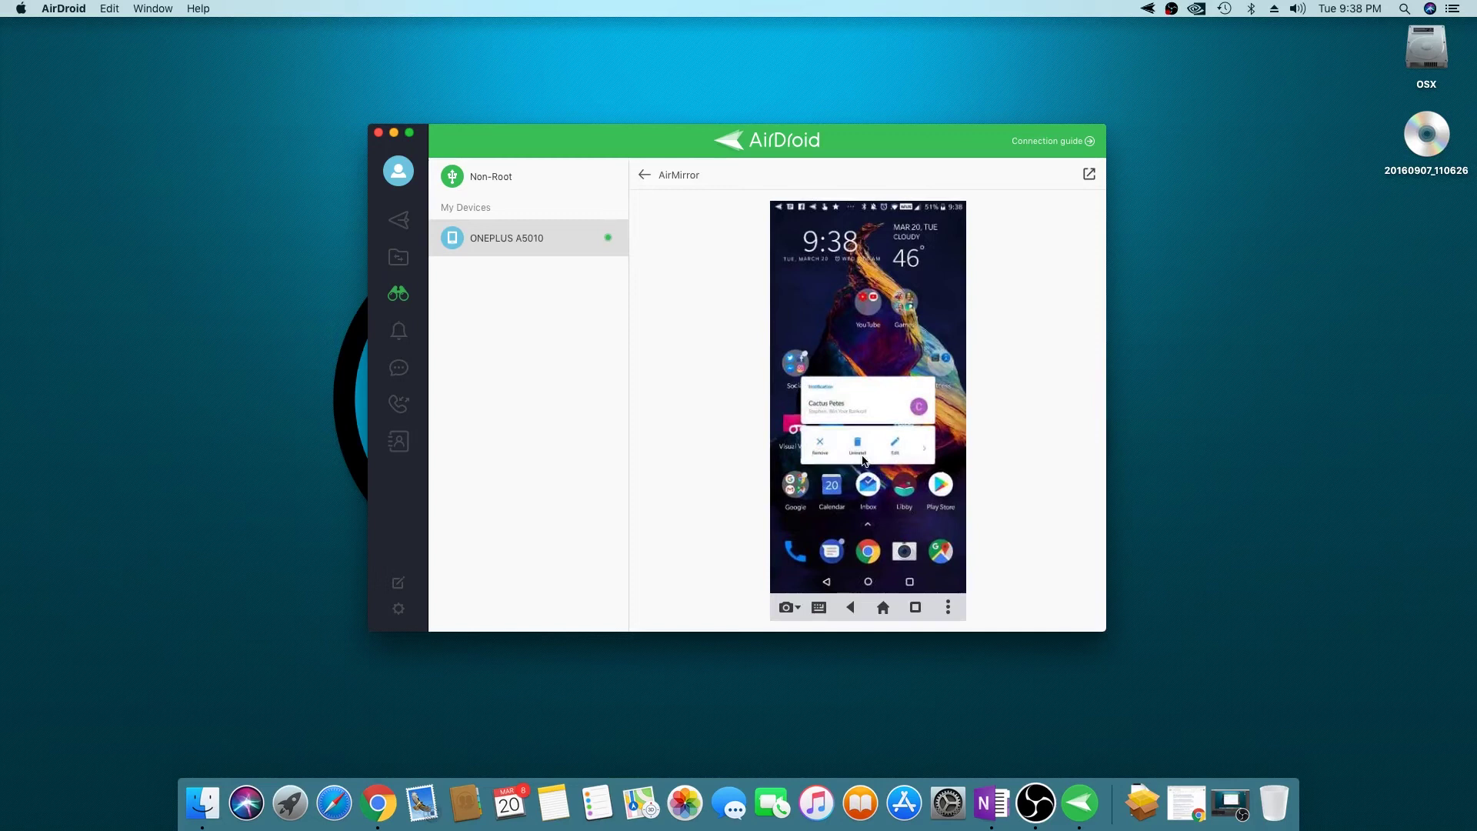
{"action": "left_click", "coordinate": [866, 351]}
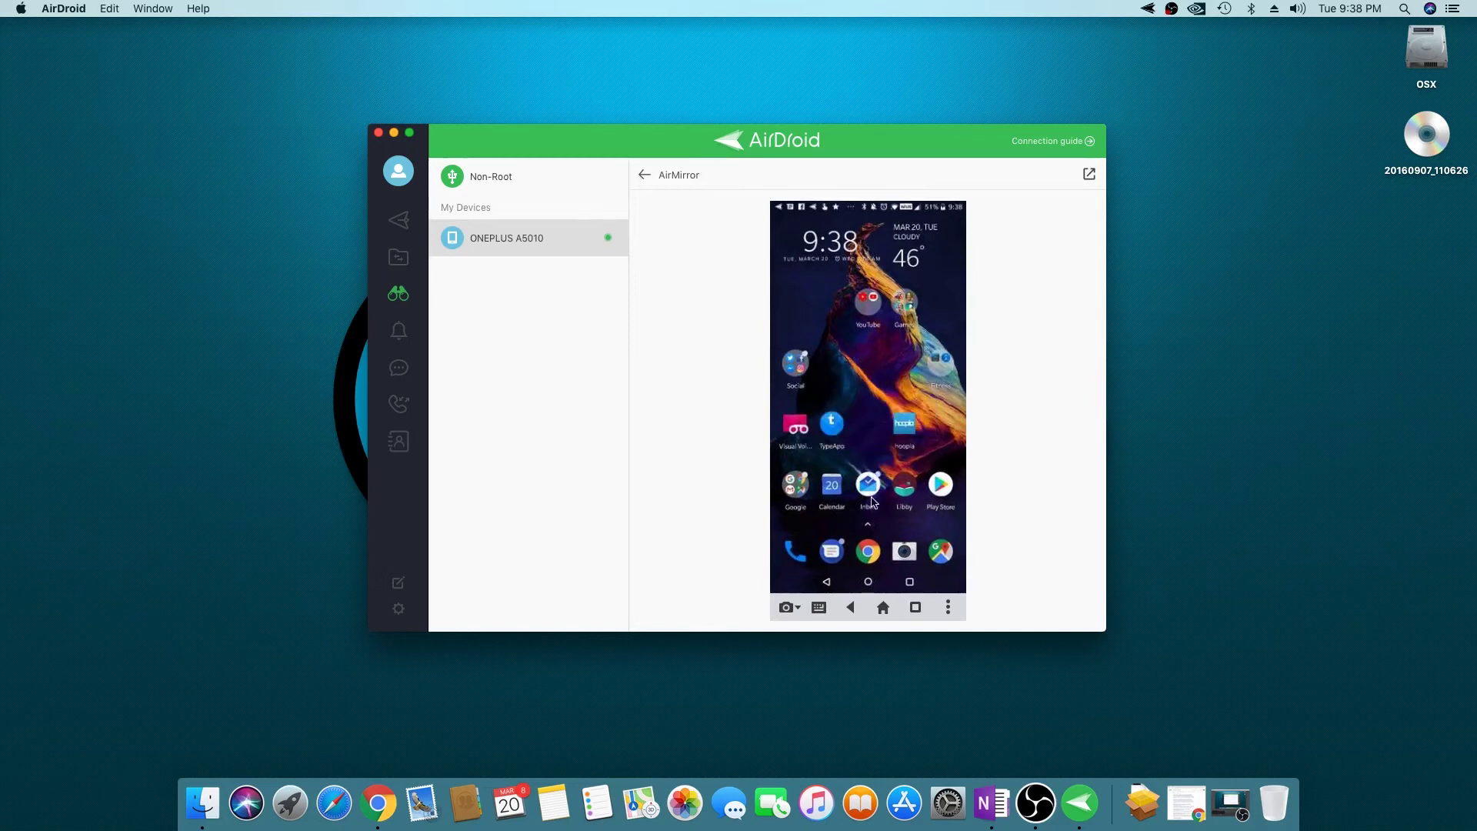
Step: Search eevnos in the phone's browser to reach the Eevnos YouTube channel, then leave the mirror
{"action": "left_click", "coordinate": [873, 549]}
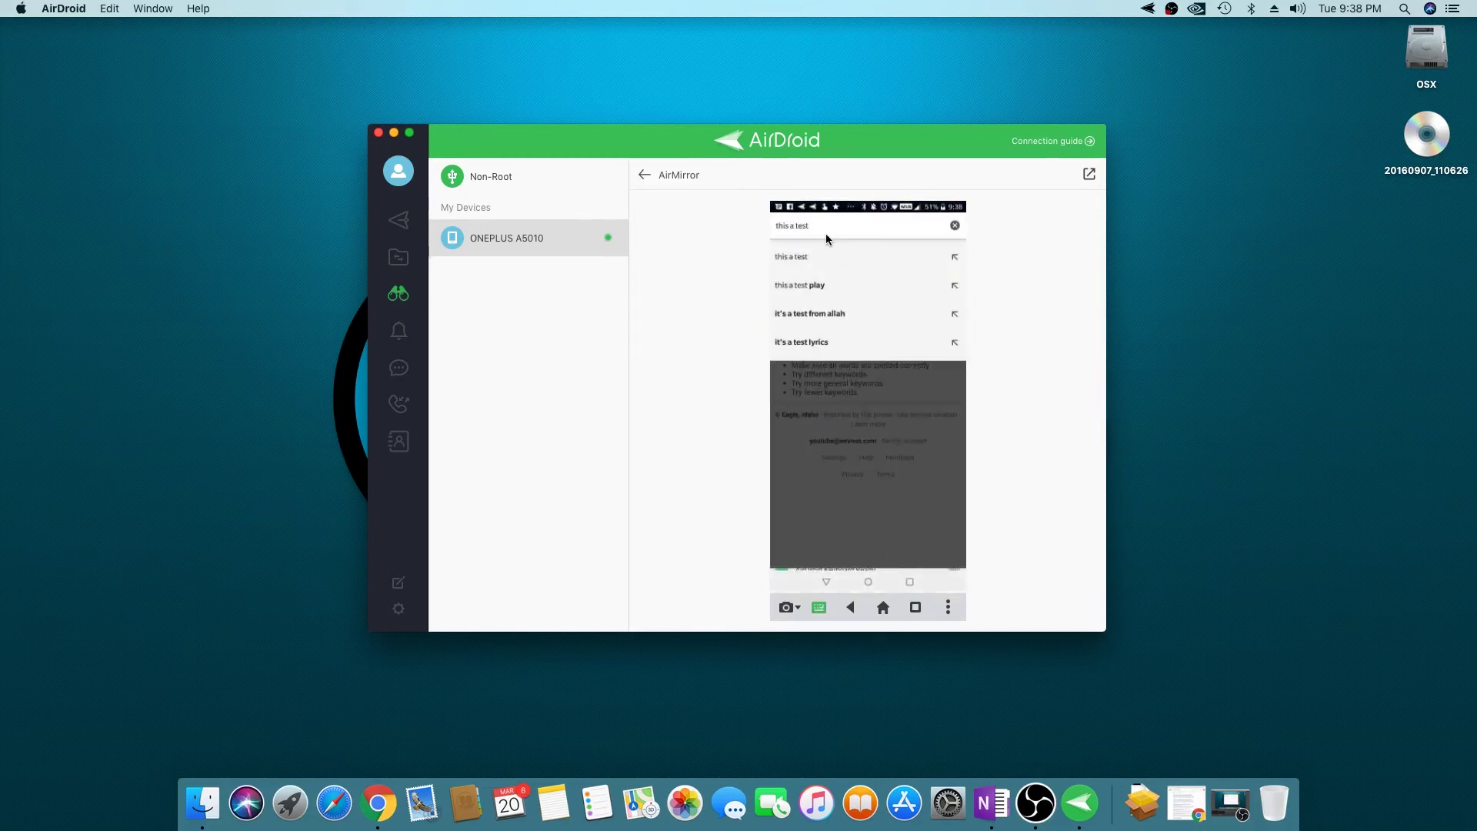
{"action": "type", "text": "eevnos"}
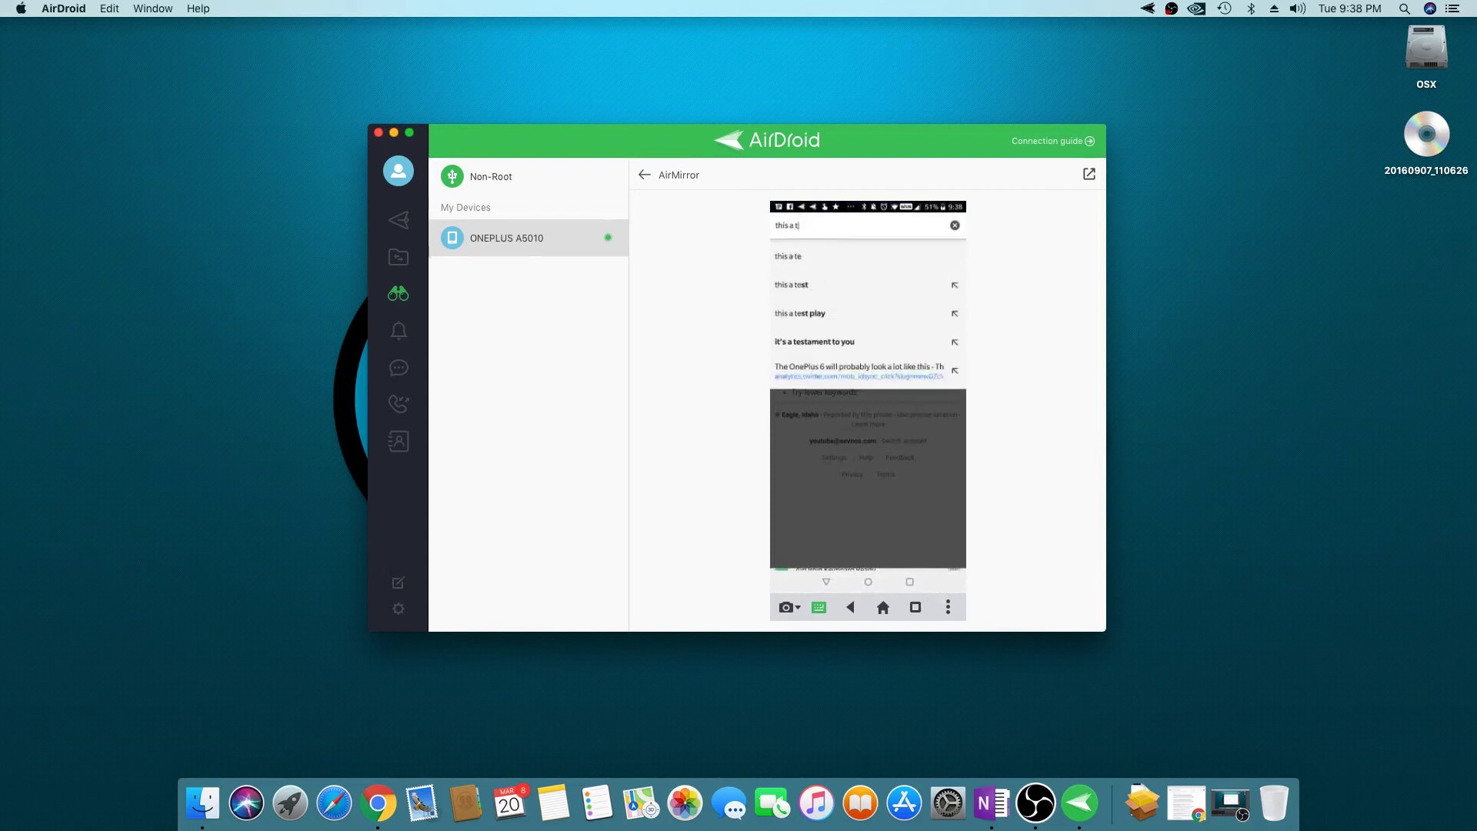
{"action": "key", "text": "Return"}
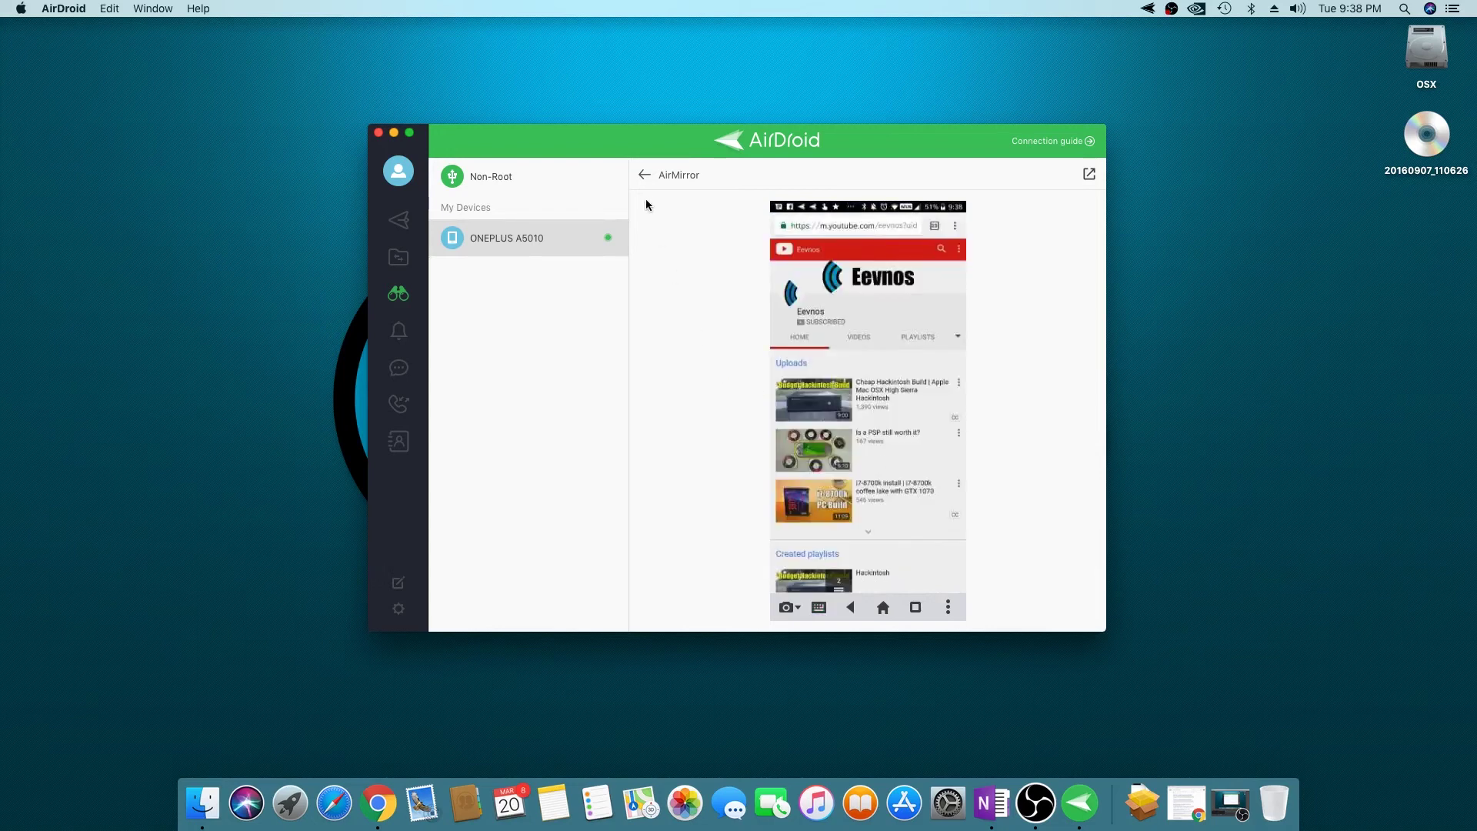
{"action": "left_click", "coordinate": [644, 176]}
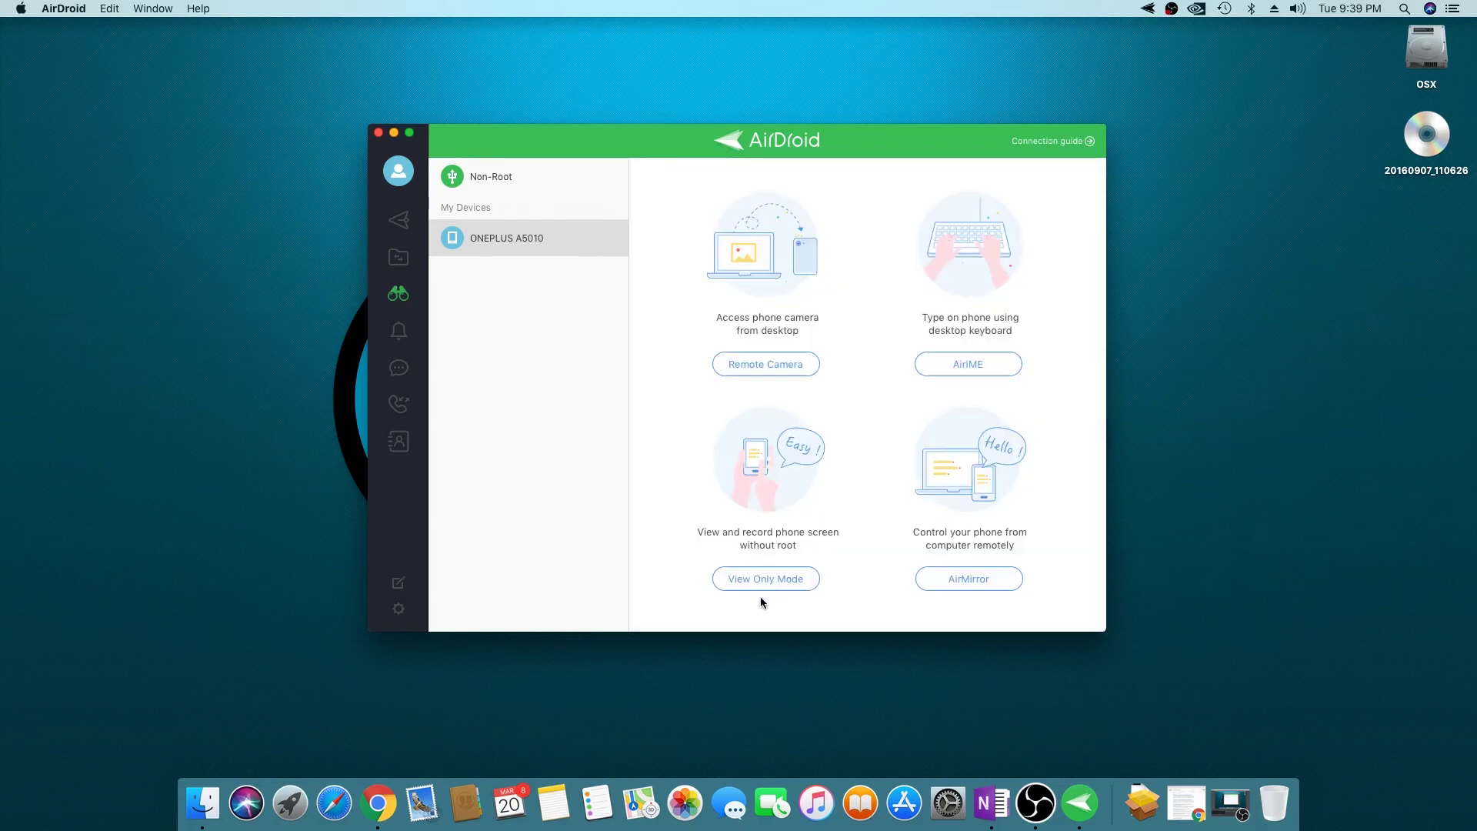
Step: Reopen AirMirror, save a screenshot of the mirrored Eevnos page, and show more mirror options
{"action": "left_click", "coordinate": [958, 582]}
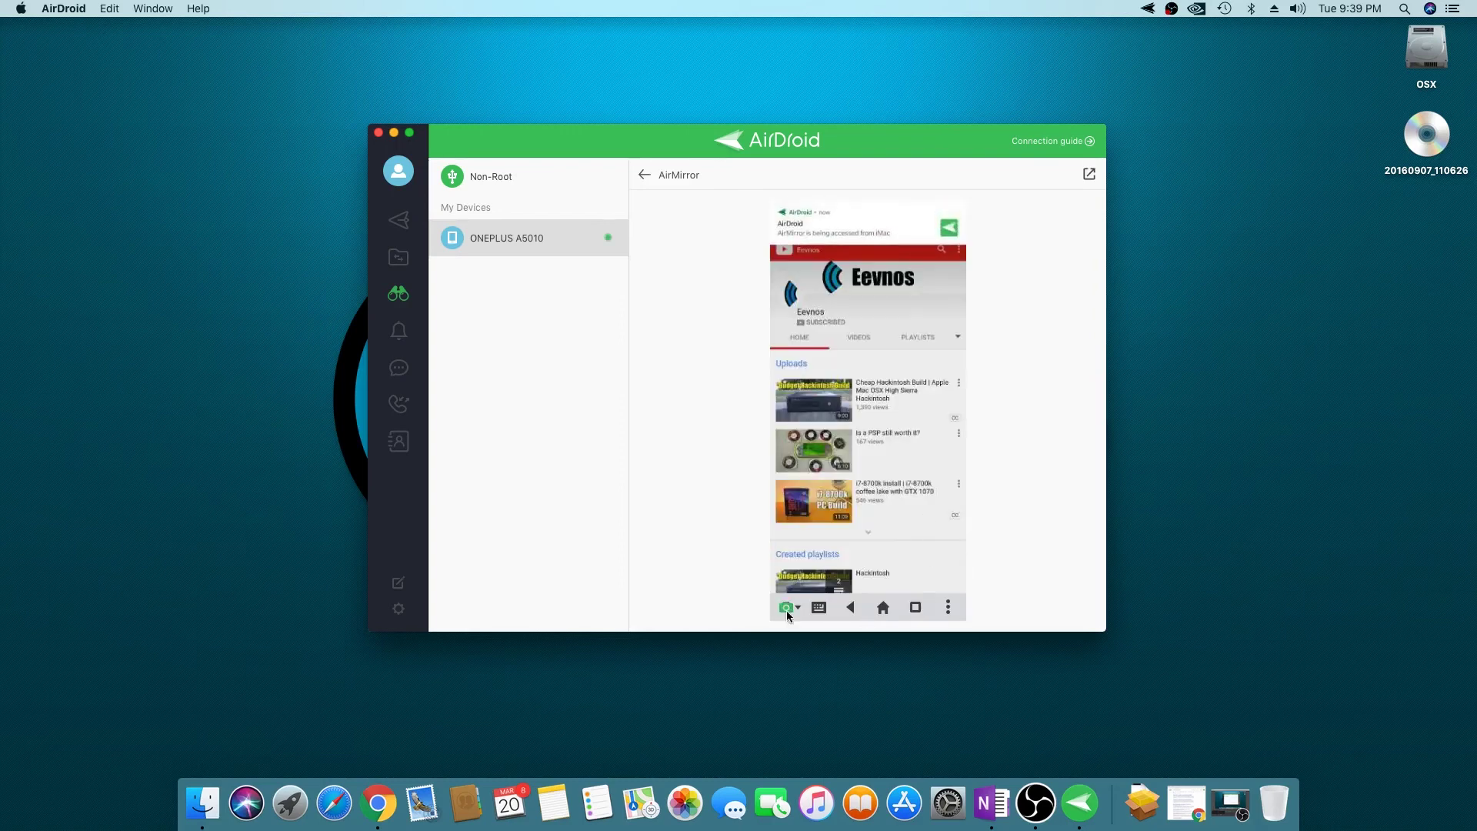
{"action": "left_click", "coordinate": [787, 607]}
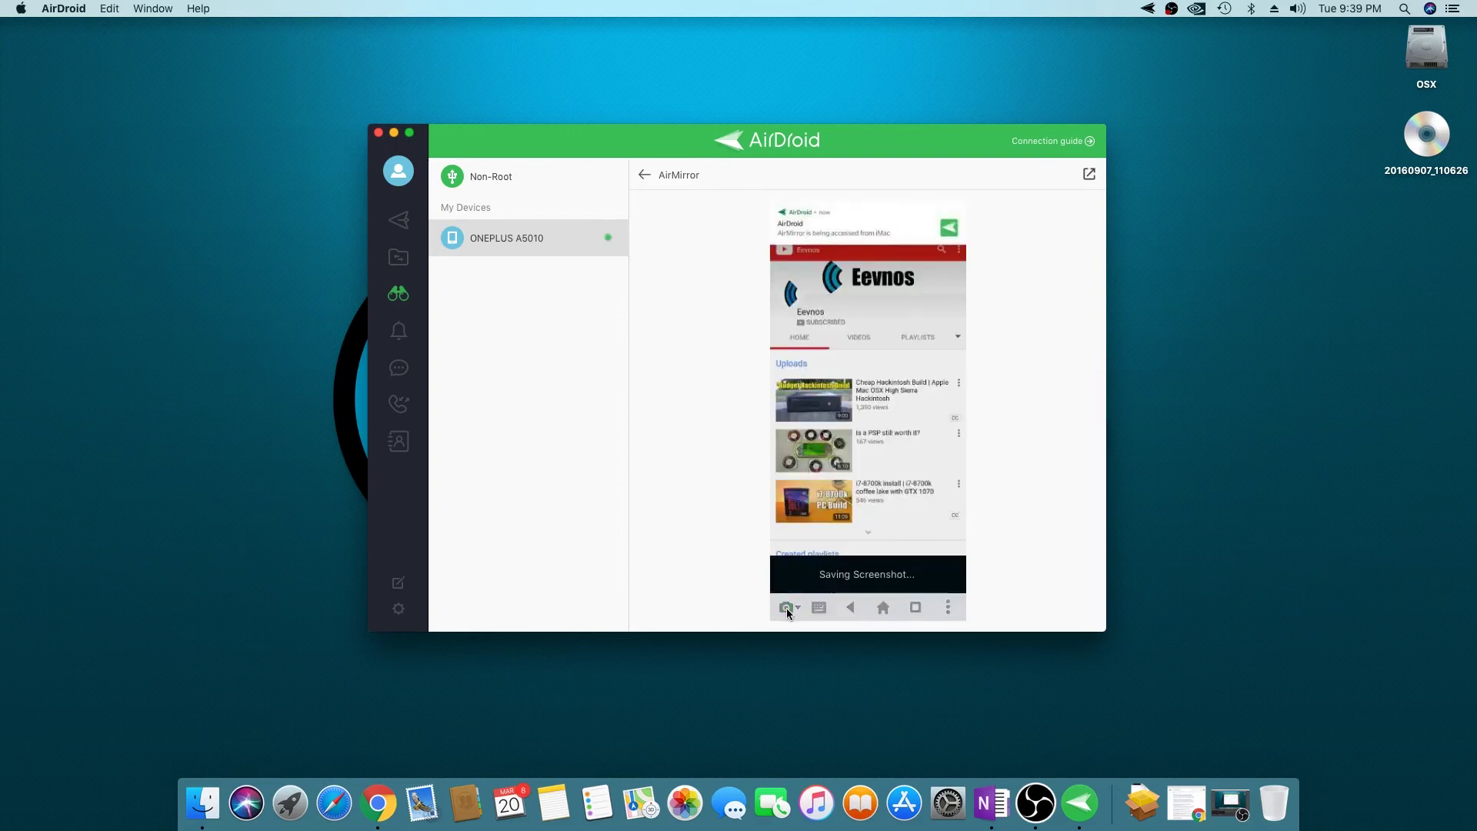
{"action": "left_click", "coordinate": [946, 609]}
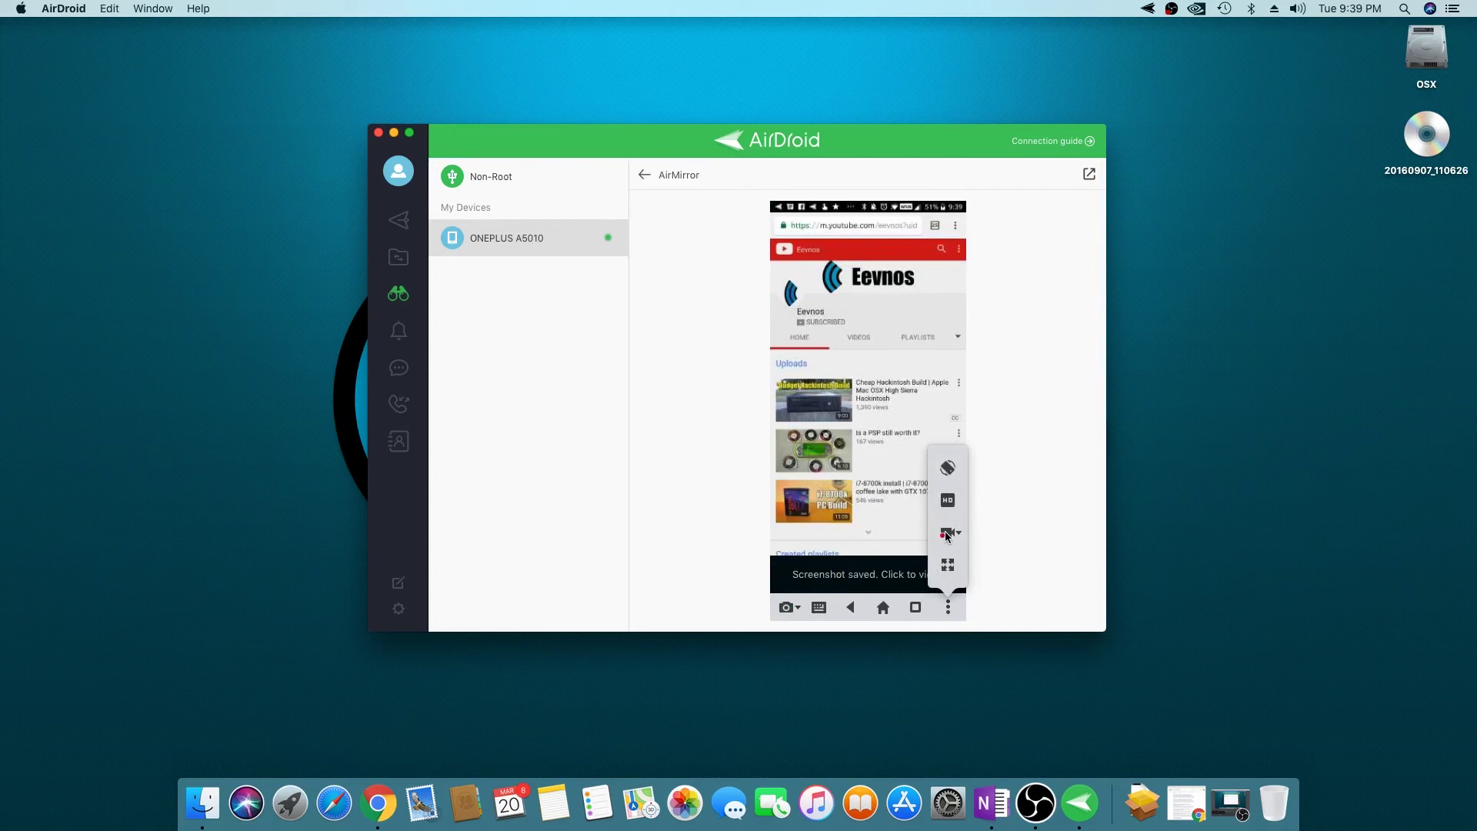